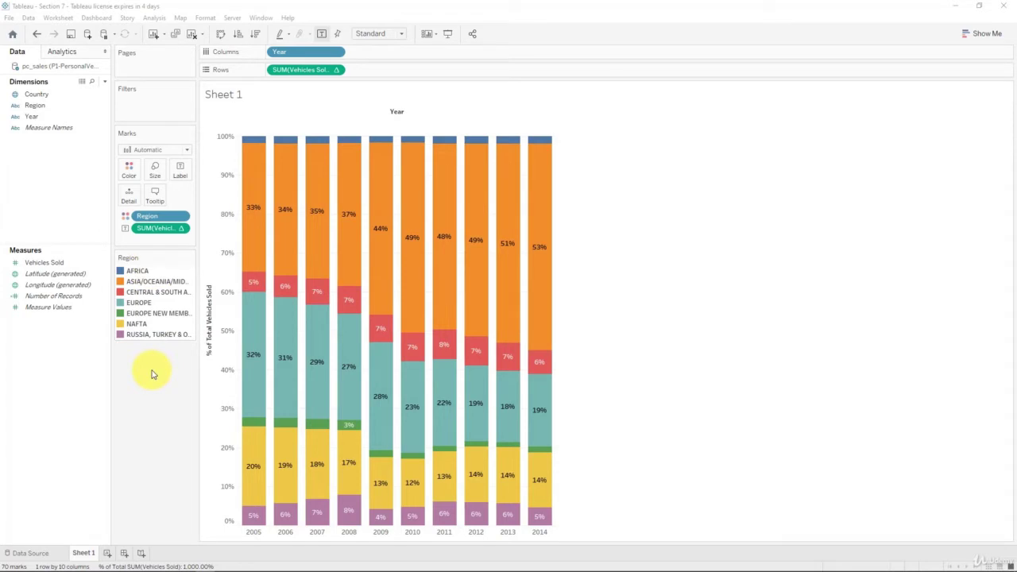
# Open the pc_sales data source and scroll down to the Europe New Members country rows.
pyautogui.click(36, 553)
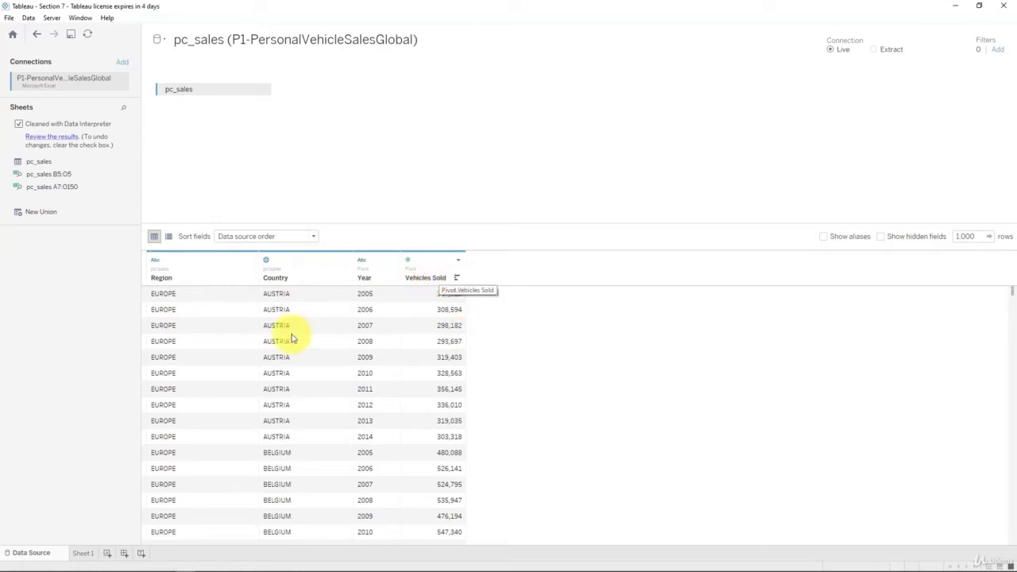
pyautogui.scroll(-8, 192, 437)
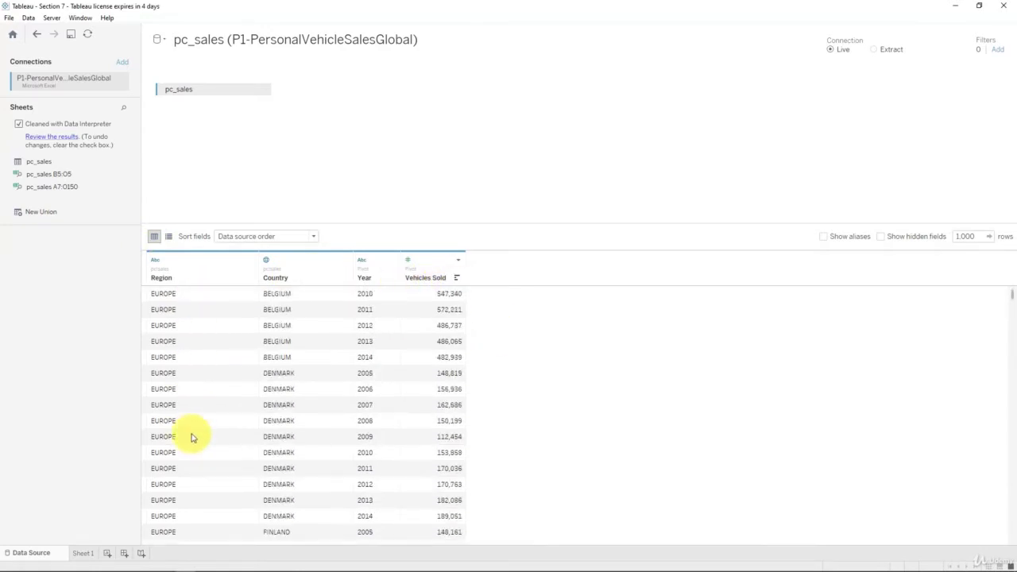
pyautogui.scroll(-10, 191, 437)
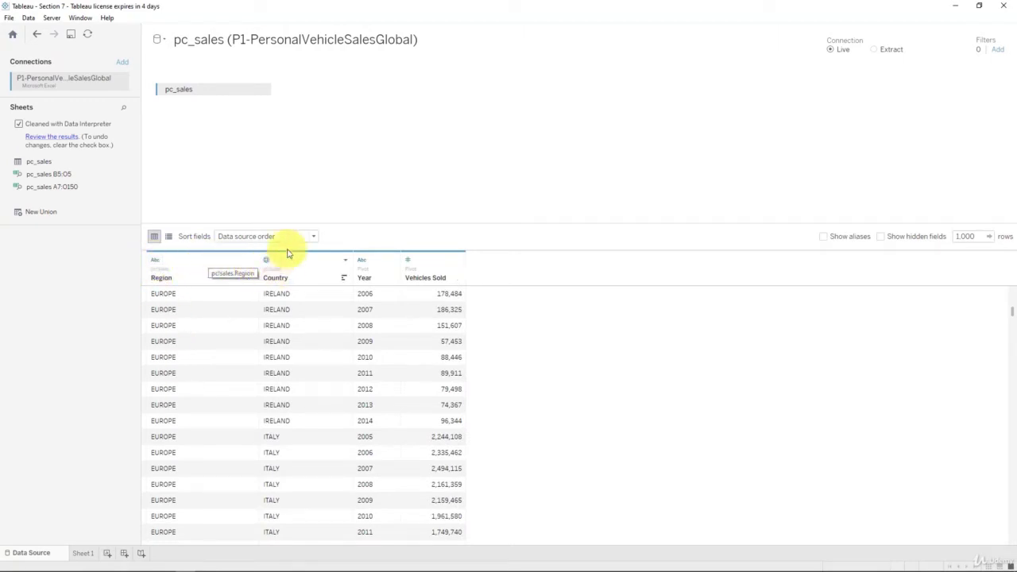
pyautogui.scroll(-9, 178, 358)
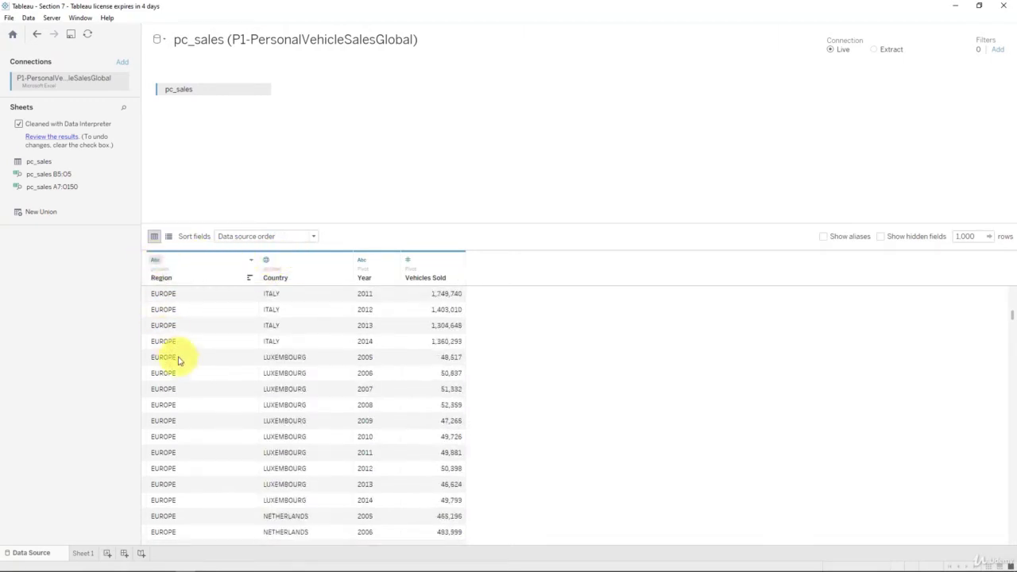
pyautogui.scroll(-15, 187, 376)
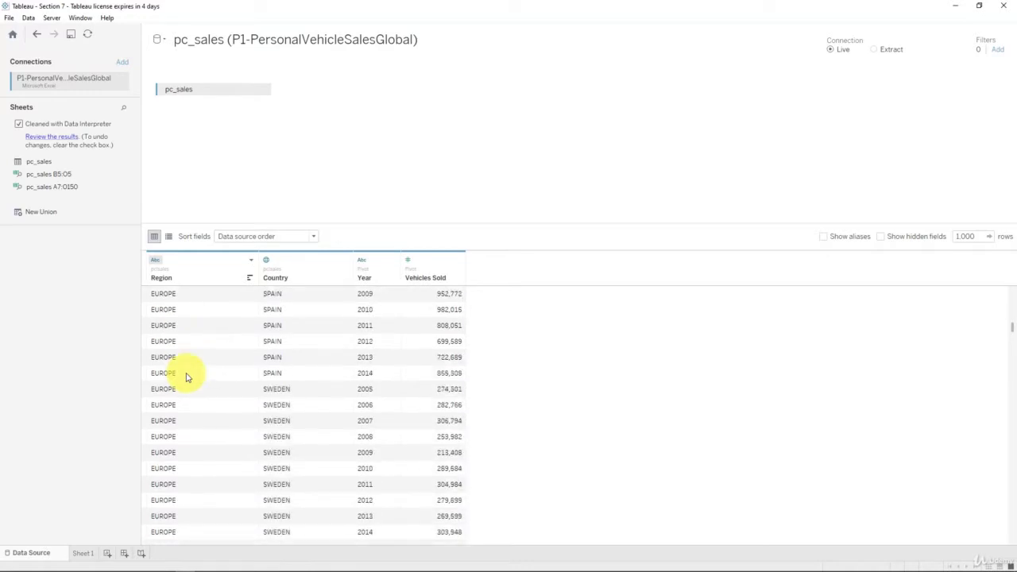
pyautogui.scroll(-11, 188, 377)
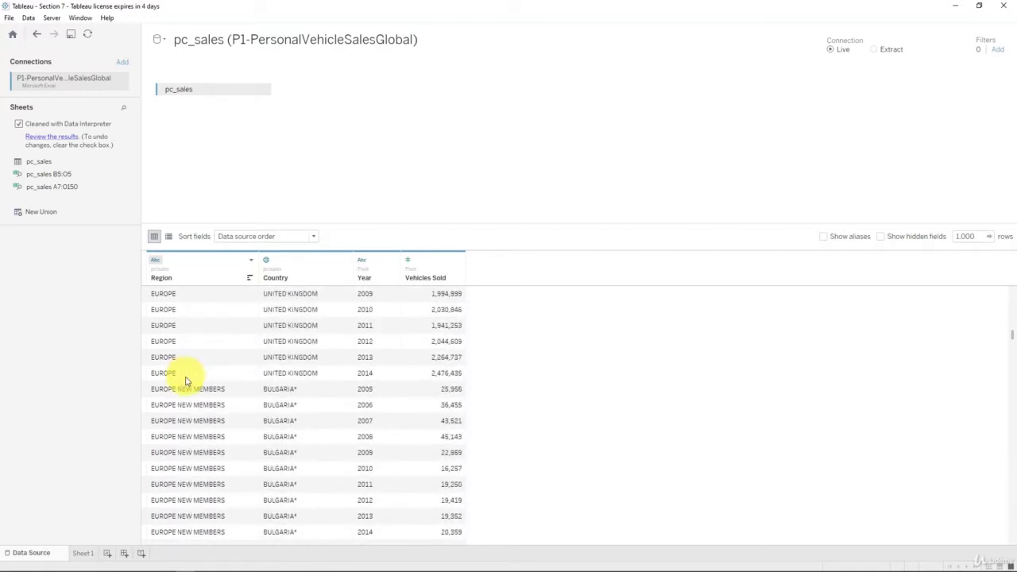
pyautogui.scroll(-5, 188, 377)
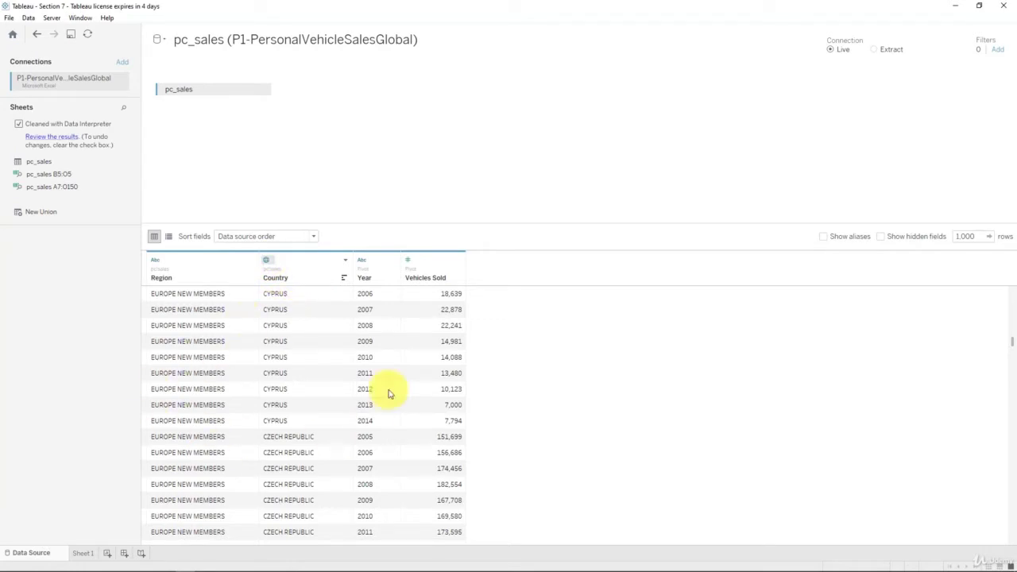
# Add a new worksheet, then rename Sheet 1 'Relative Cars Sold' and Sheet 2 'Map'.
pyautogui.click(106, 556)
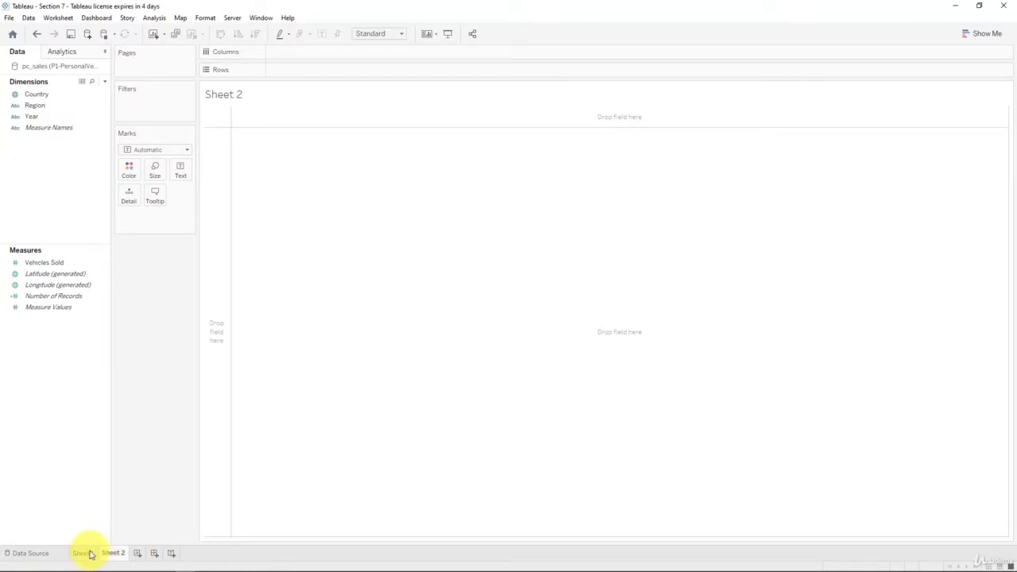
pyautogui.click(88, 553)
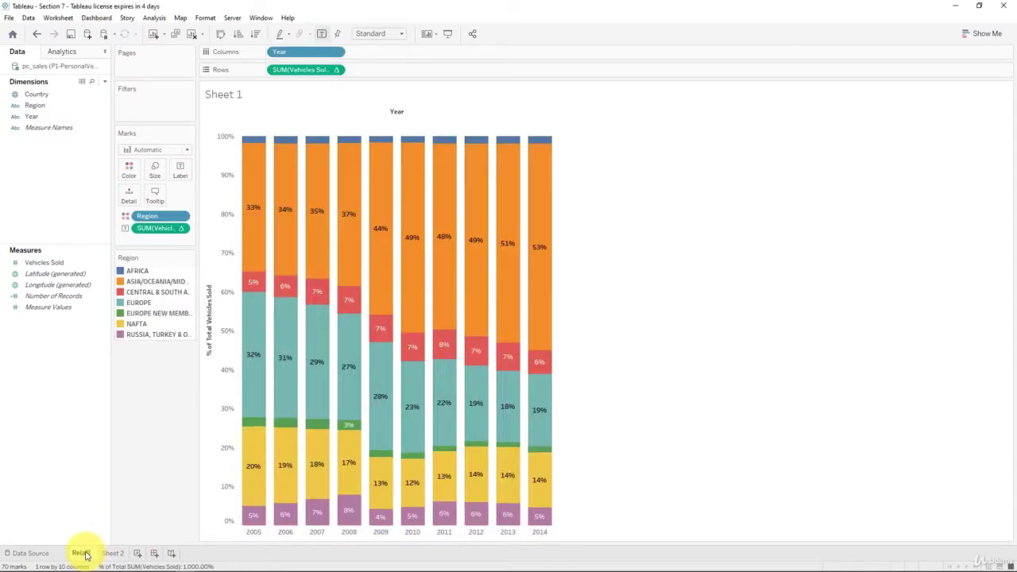
pyautogui.write('Relative Card')
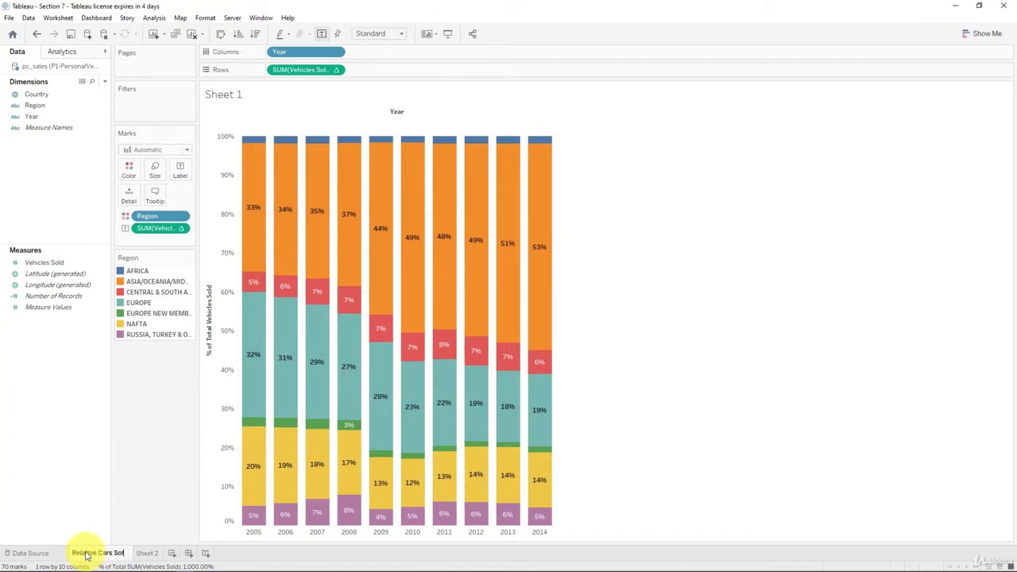
pyautogui.write(' Sold')
pyautogui.press('Return')
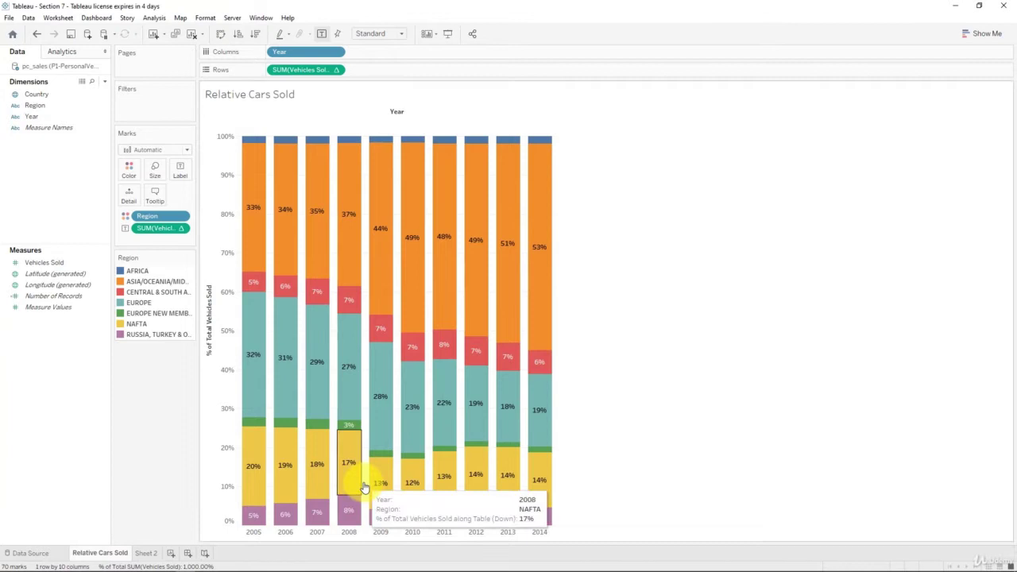
pyautogui.click(149, 553)
pyautogui.doubleClick(153, 555)
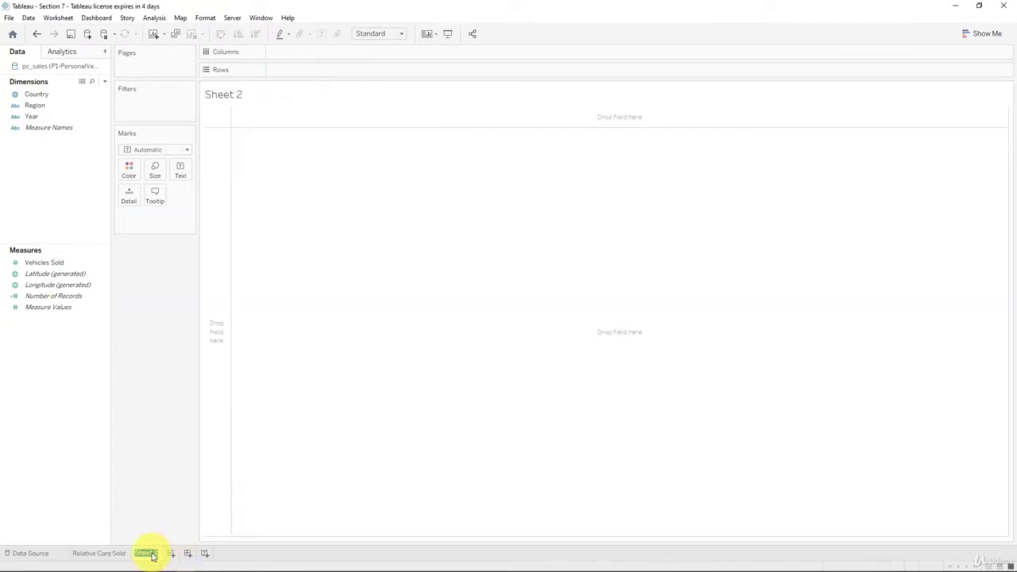
pyautogui.press('Return')
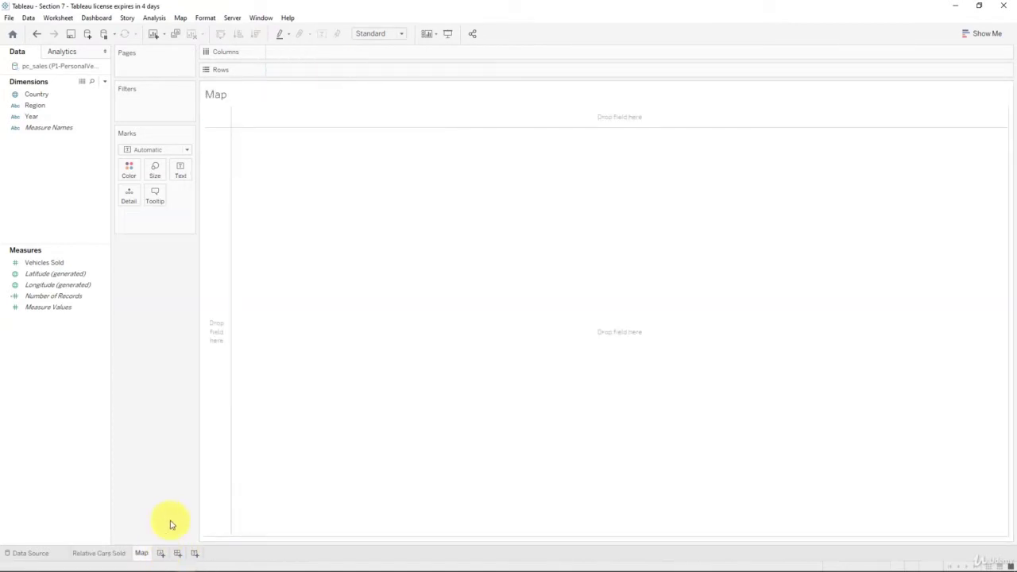
# Plot the Country field as a world map and pan the map to the right.
pyautogui.click(34, 94)
pyautogui.moveTo(34, 94); pyautogui.dragTo(301, 200)
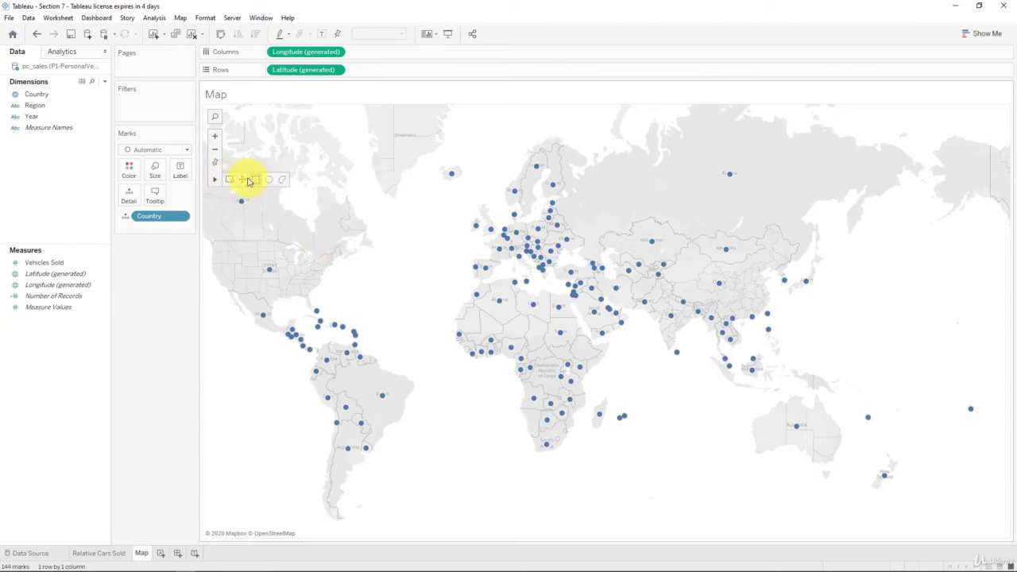
pyautogui.click(248, 181)
pyautogui.moveTo(371, 254); pyautogui.dragTo(442, 252)
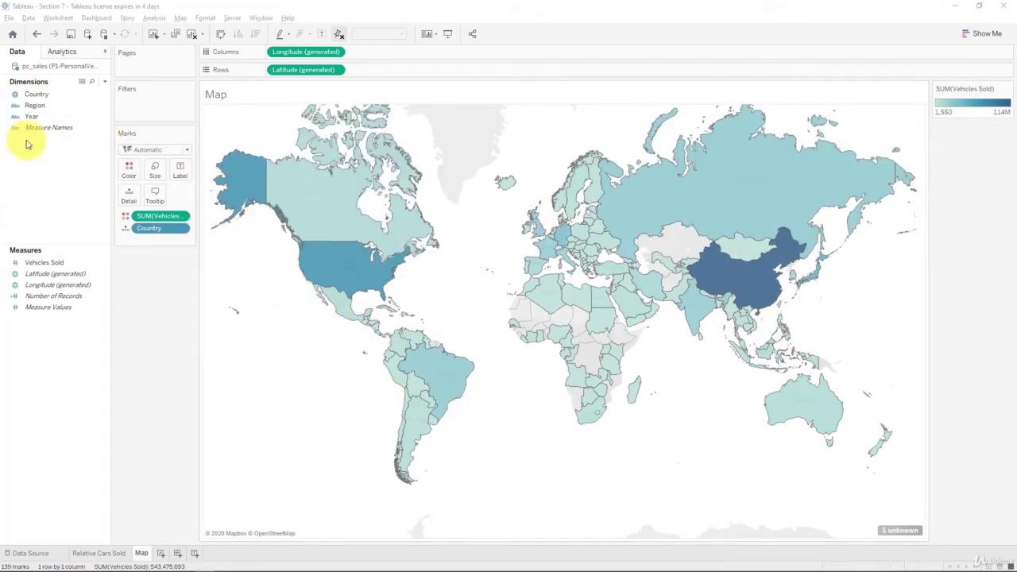
# Filter the map by Year, keeping only 2005.
pyautogui.click(39, 121)
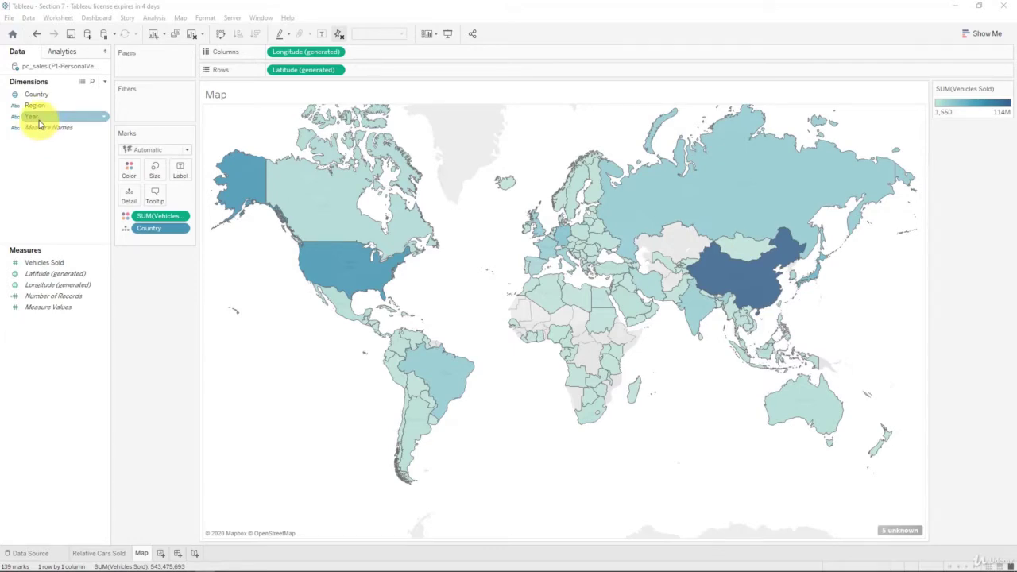
pyautogui.moveTo(39, 123); pyautogui.dragTo(133, 112)
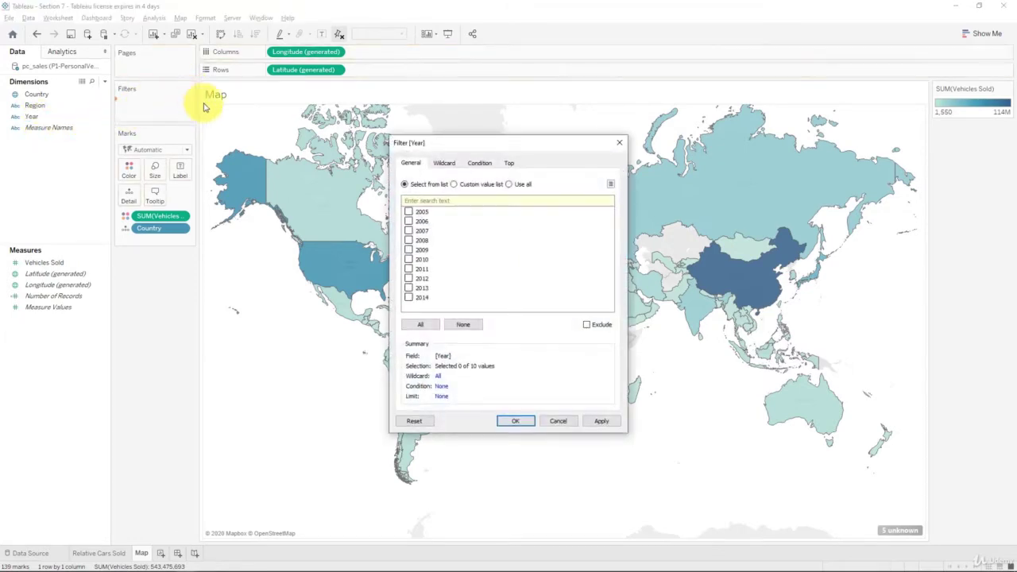
pyautogui.click(408, 211)
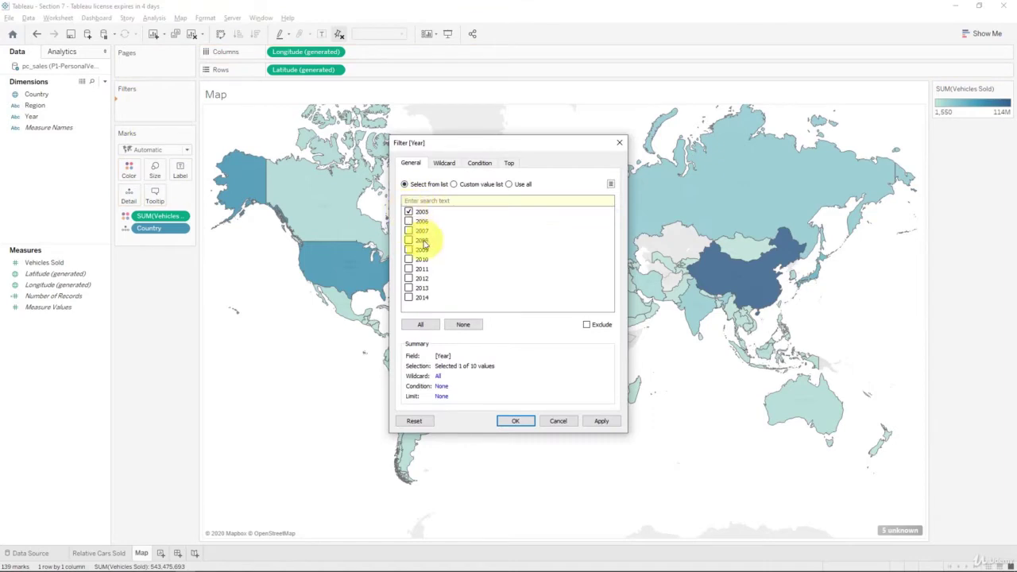
pyautogui.click(508, 423)
# Show the Year filter as a single-value slider and move it and the Vehicles Sold legend into the side column.
pyautogui.click(184, 104)
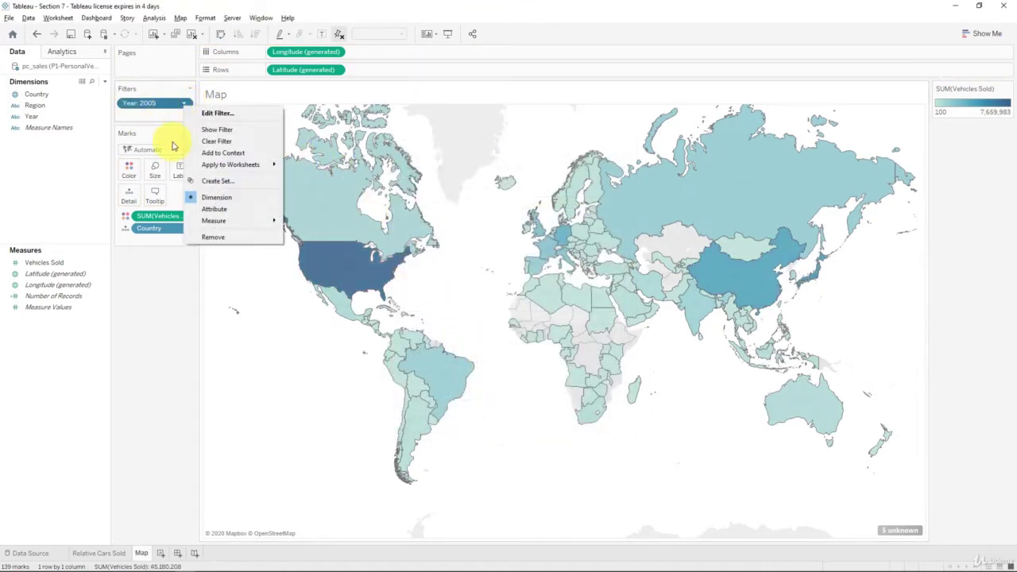
pyautogui.click(217, 129)
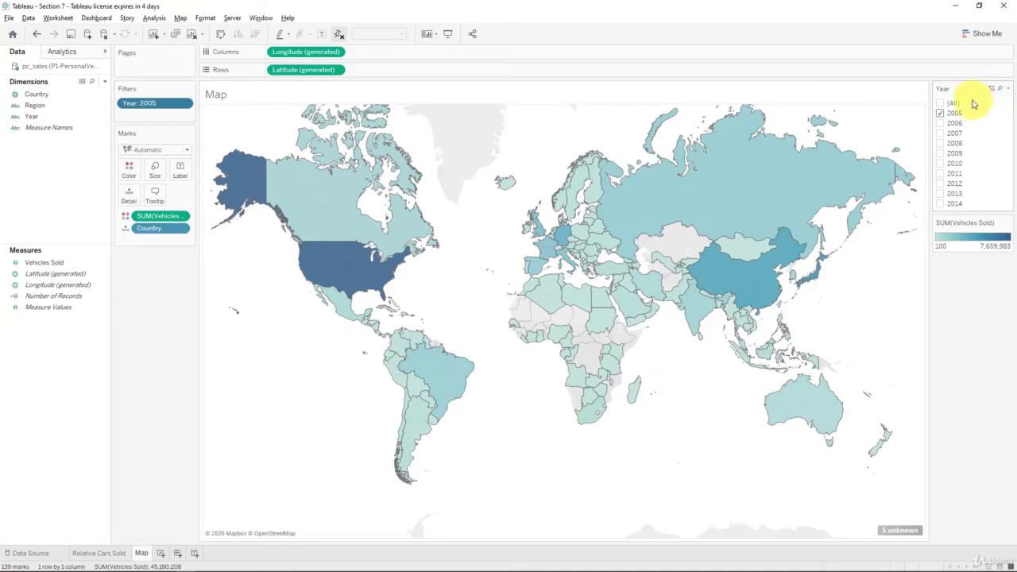
pyautogui.click(1006, 89)
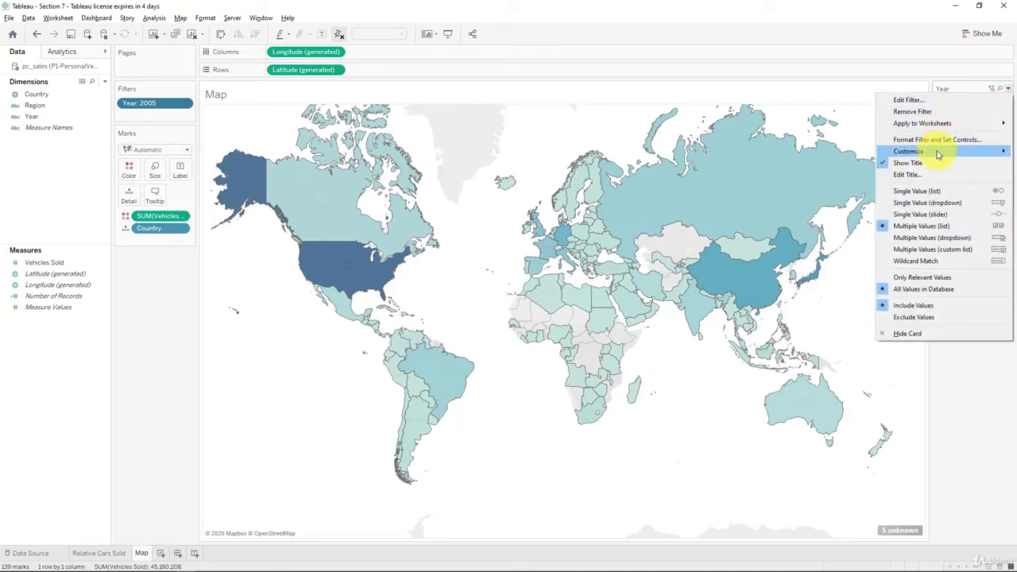
pyautogui.moveTo(938, 152)
pyautogui.click(844, 151)
pyautogui.click(1006, 89)
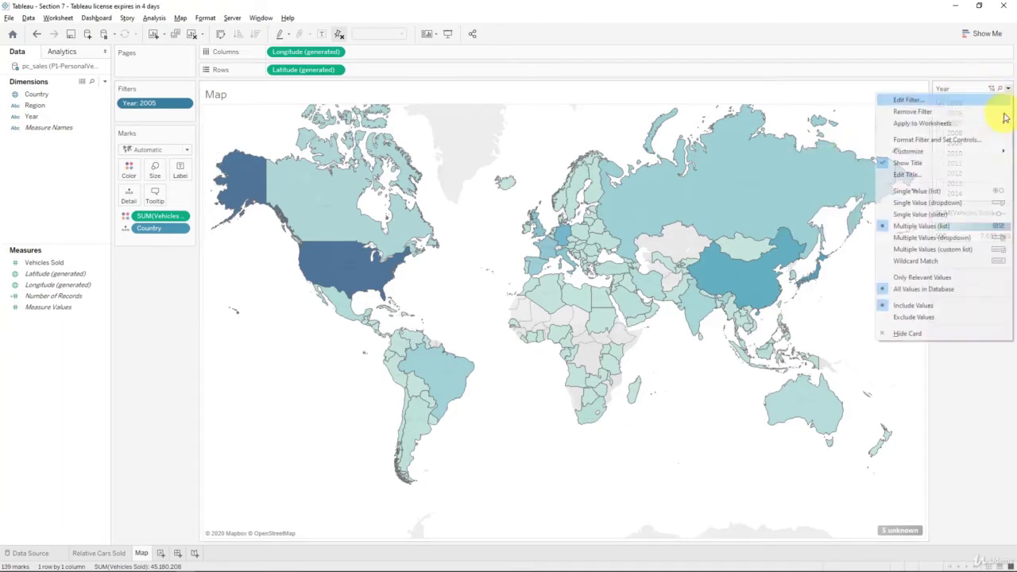
pyautogui.click(926, 213)
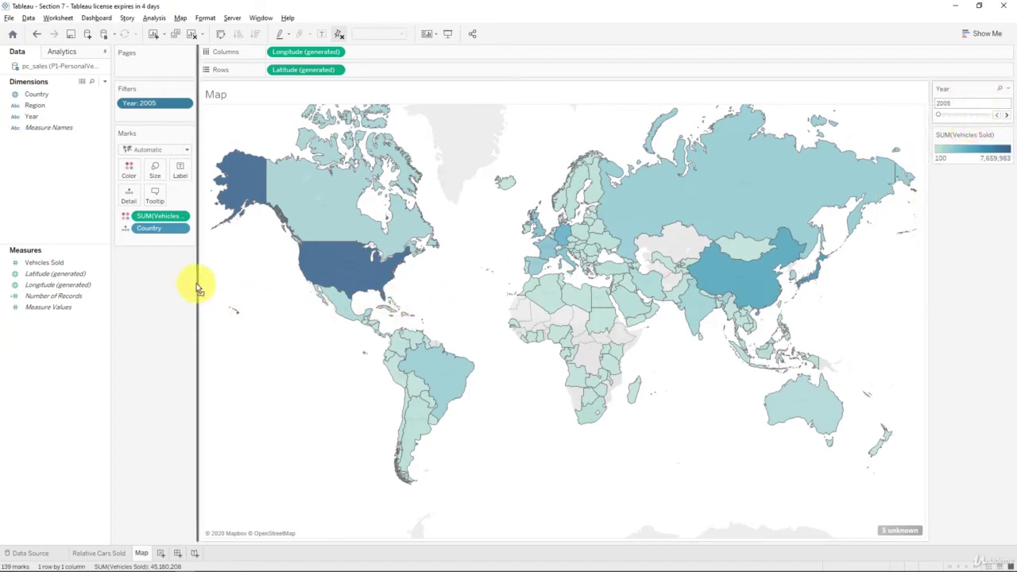
pyautogui.moveTo(198, 288); pyautogui.dragTo(177, 277)
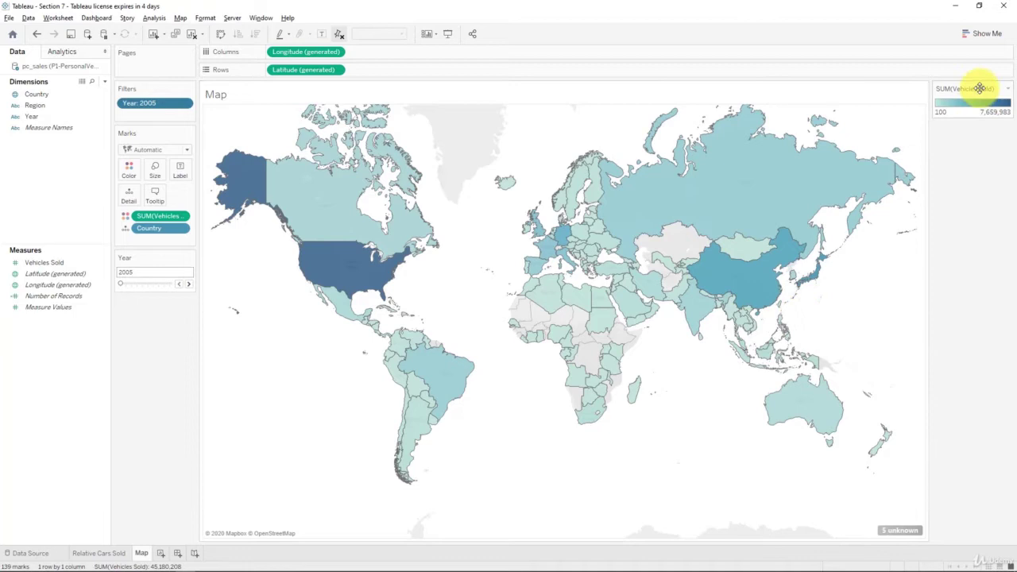
pyautogui.moveTo(979, 89); pyautogui.dragTo(168, 334)
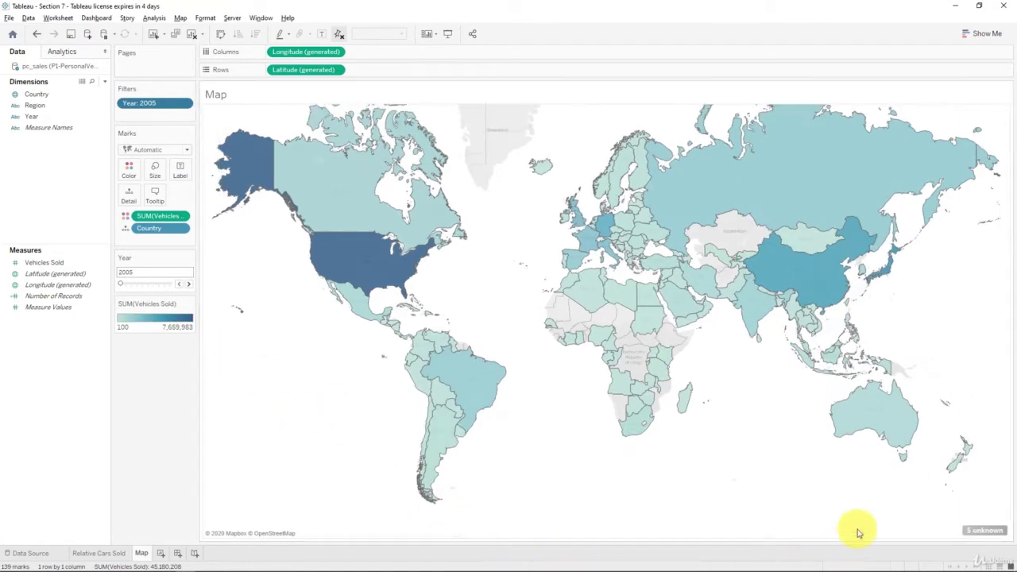
# Try filtering out the 5 unknown countries, undo it, and reopen their Special Values options.
pyautogui.click(984, 530)
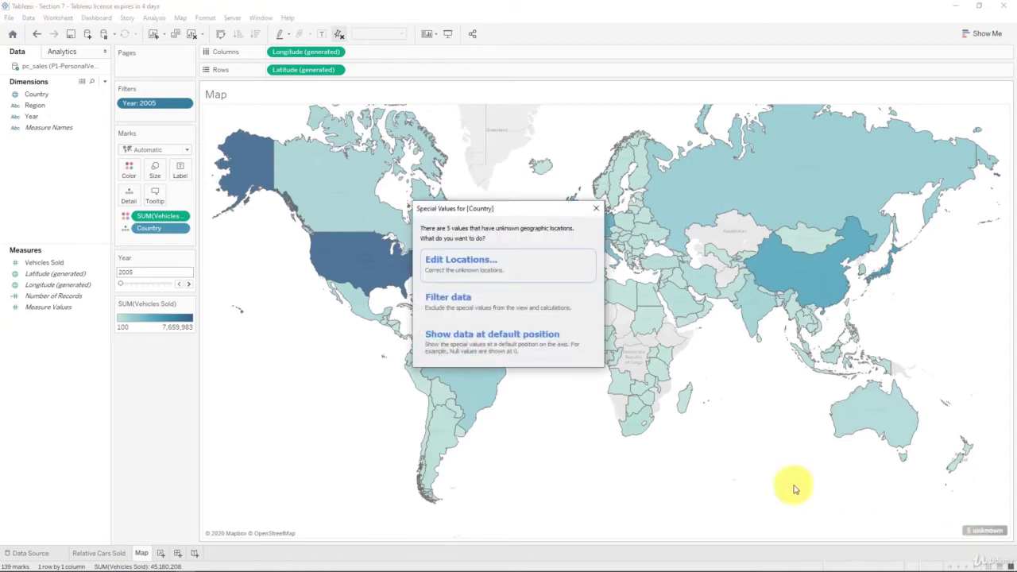
pyautogui.click(450, 270)
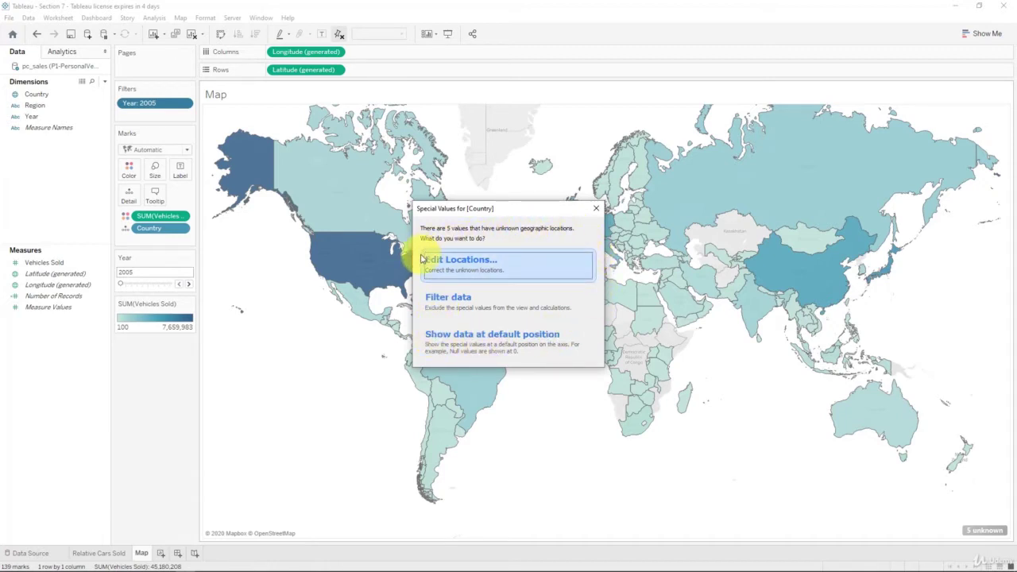
pyautogui.click(508, 305)
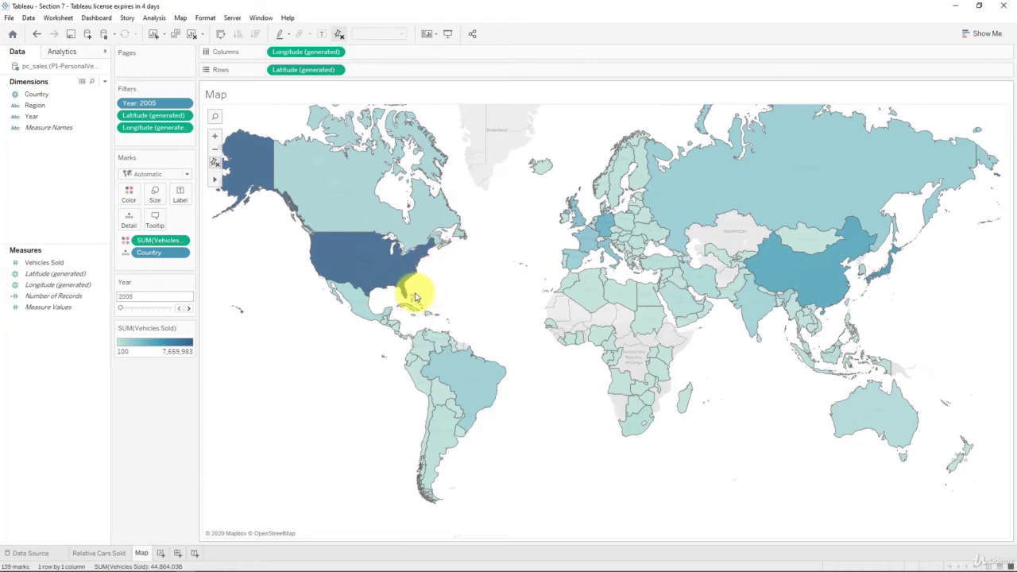
pyautogui.hotkey('ctrl', 'z')
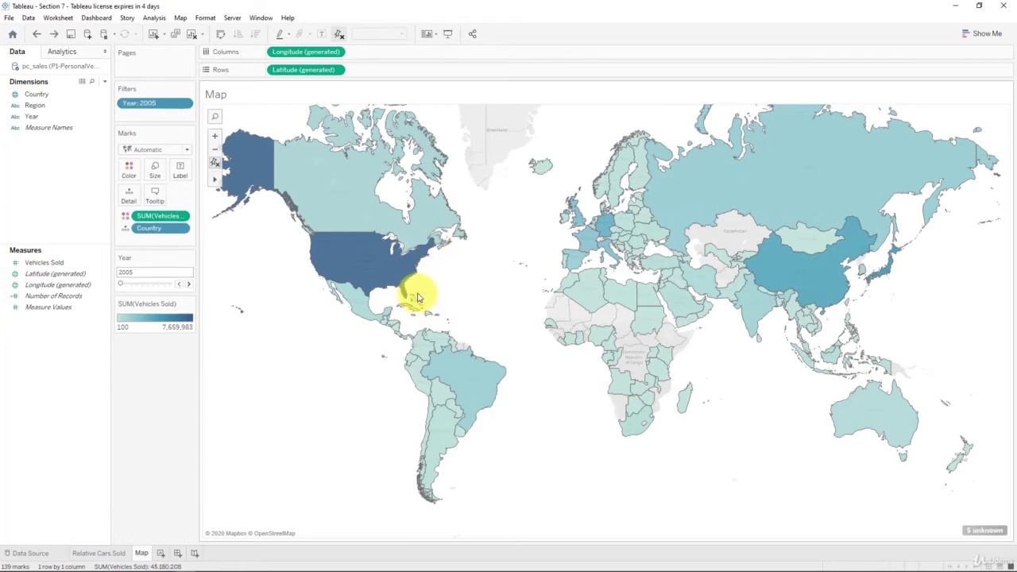
pyautogui.click(977, 528)
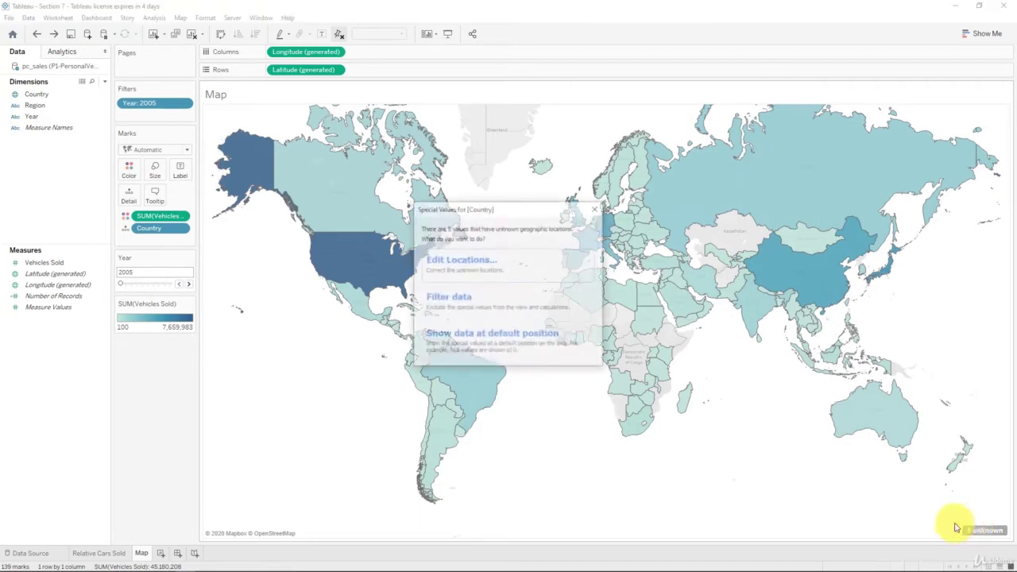
# Match BURKINA to Burkina Faso in Edit Locations, apply it, then undo the last change.
pyautogui.click(549, 285)
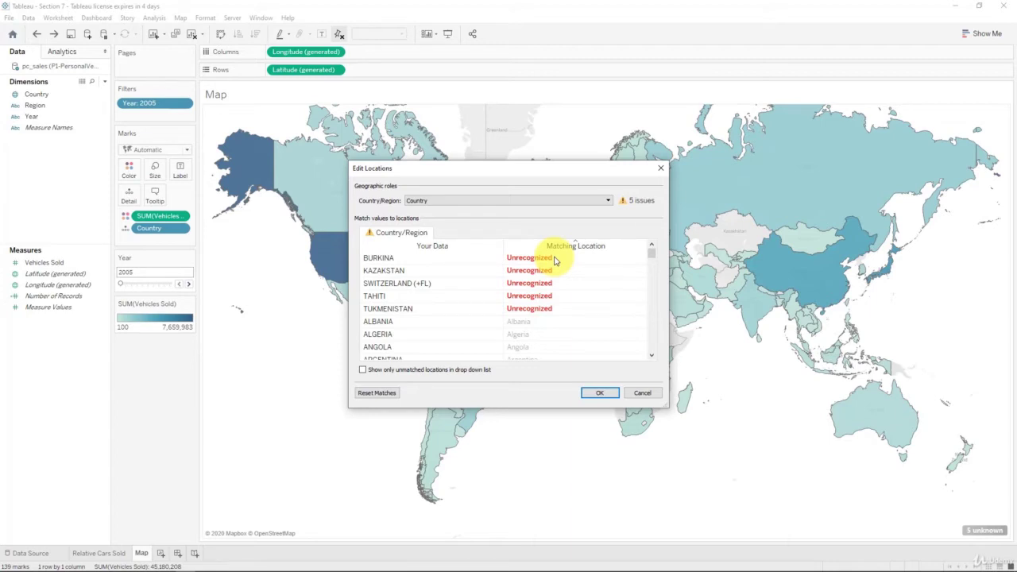
pyautogui.click(554, 261)
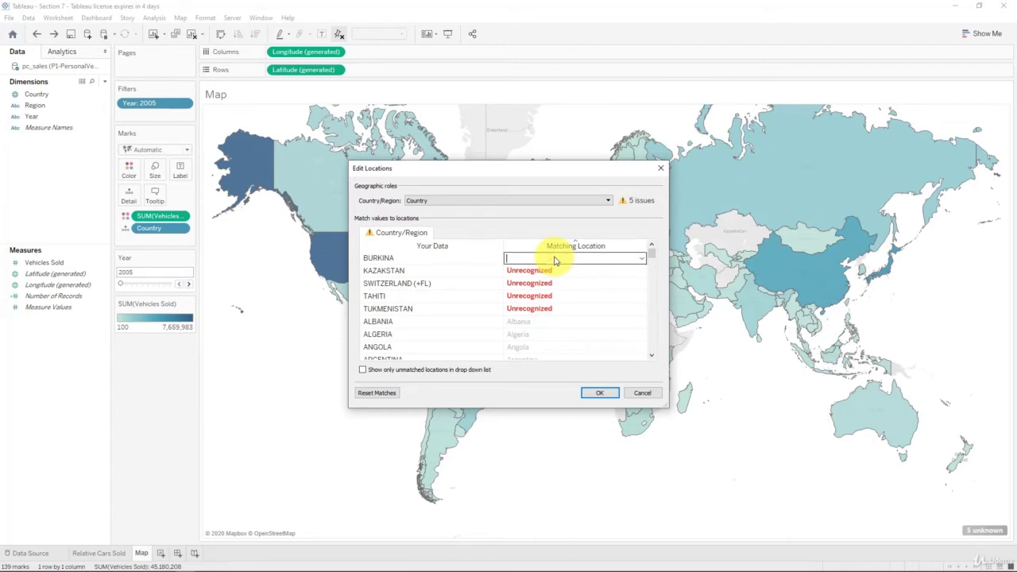
pyautogui.write('bur')
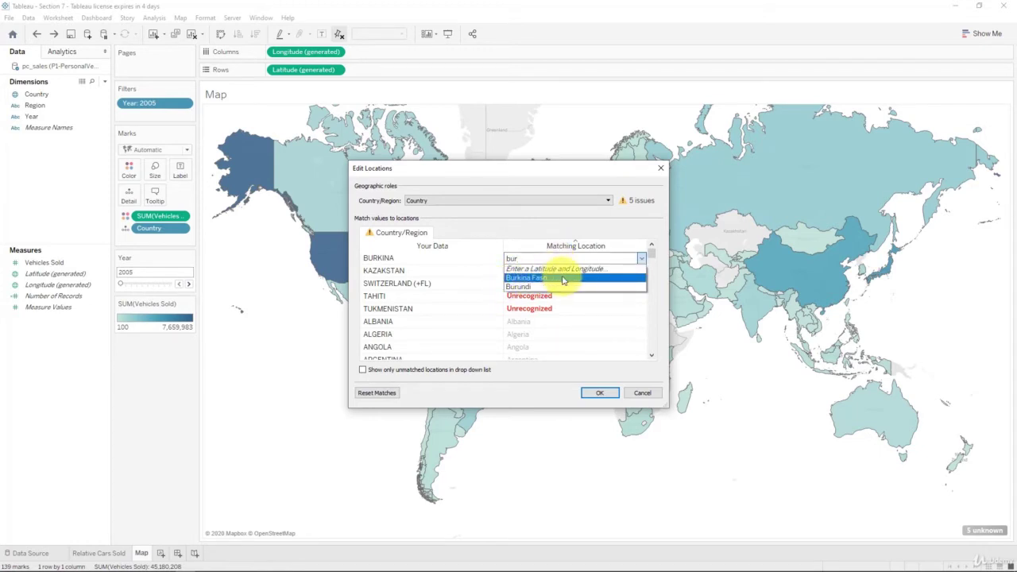
pyautogui.click(563, 278)
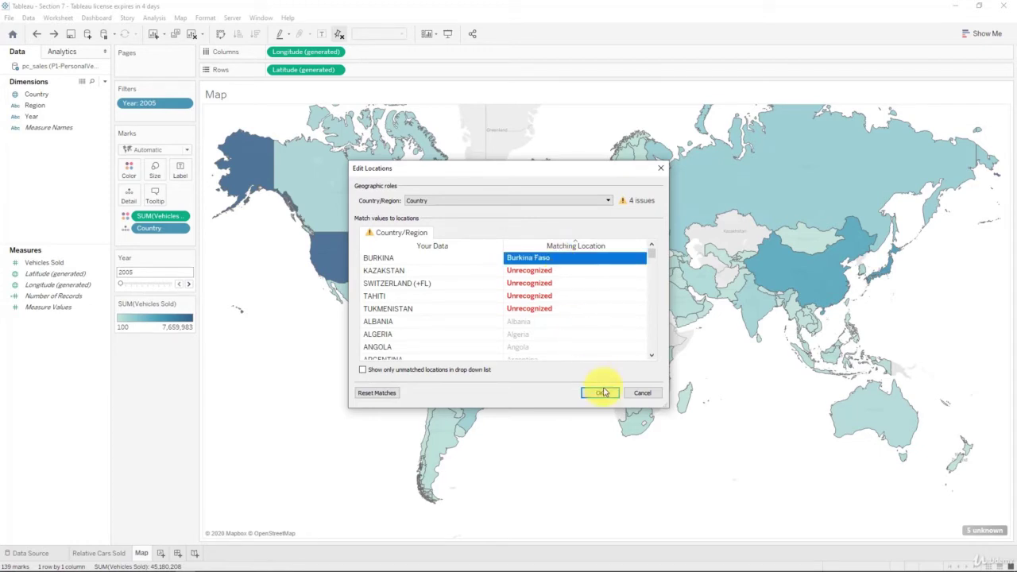
pyautogui.moveTo(601, 173); pyautogui.dragTo(367, 157)
pyautogui.click(367, 377)
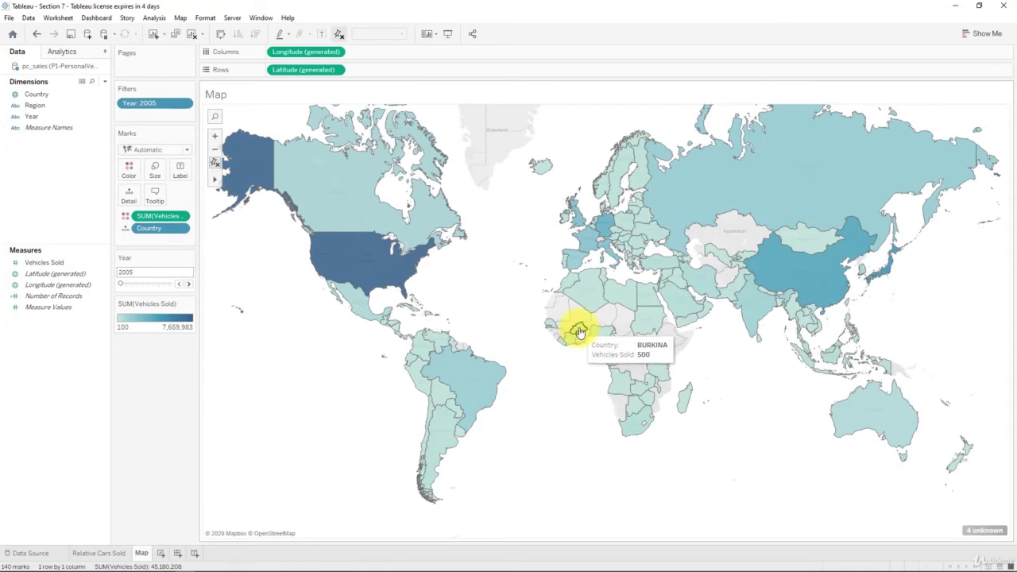
pyautogui.hotkey('ctrl', 'z')
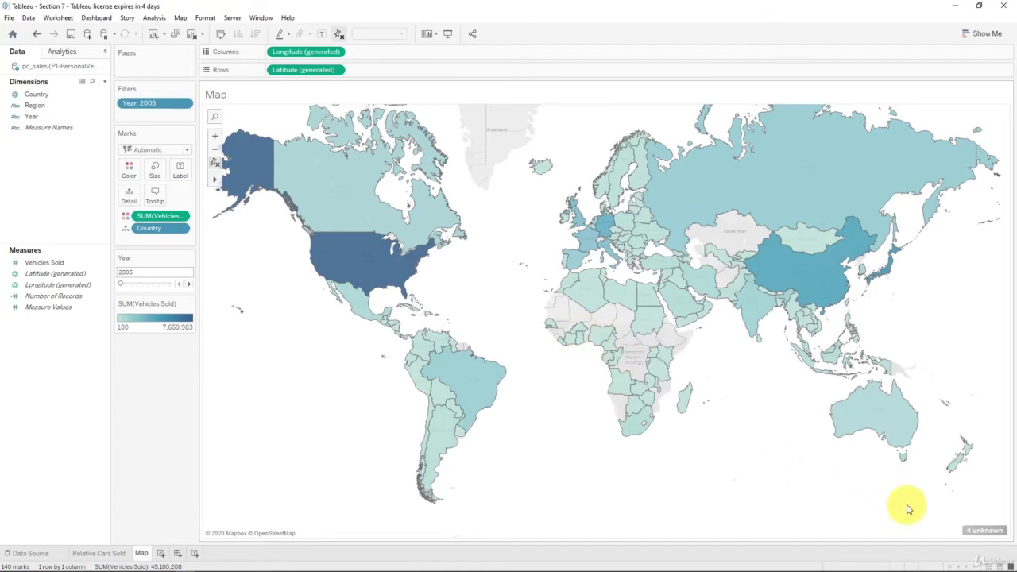
# Match KAZAKSTAN to Kazakhstan from the 4 unknown countries and apply the match.
pyautogui.click(984, 530)
pyautogui.click(514, 261)
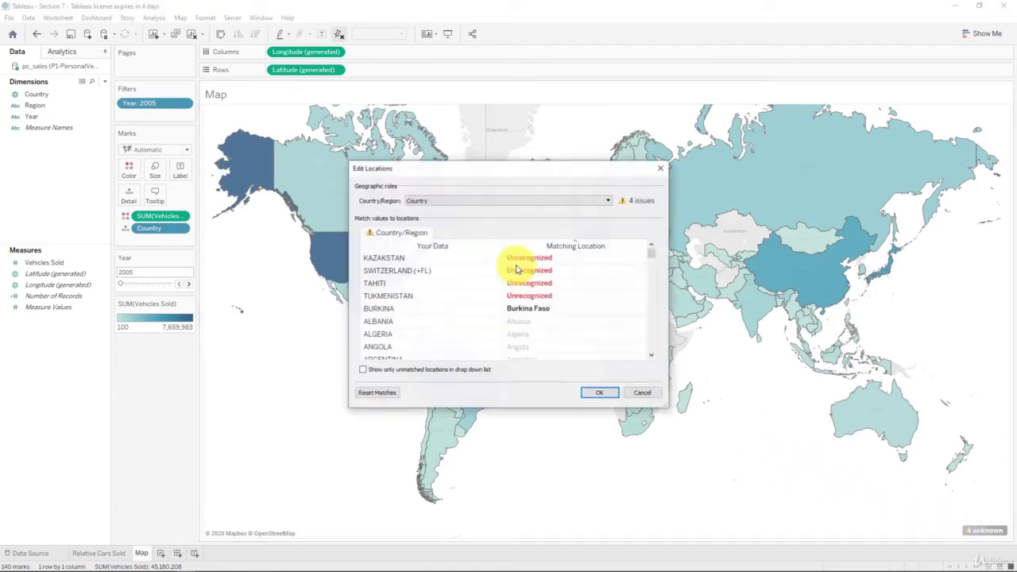
pyautogui.click(523, 259)
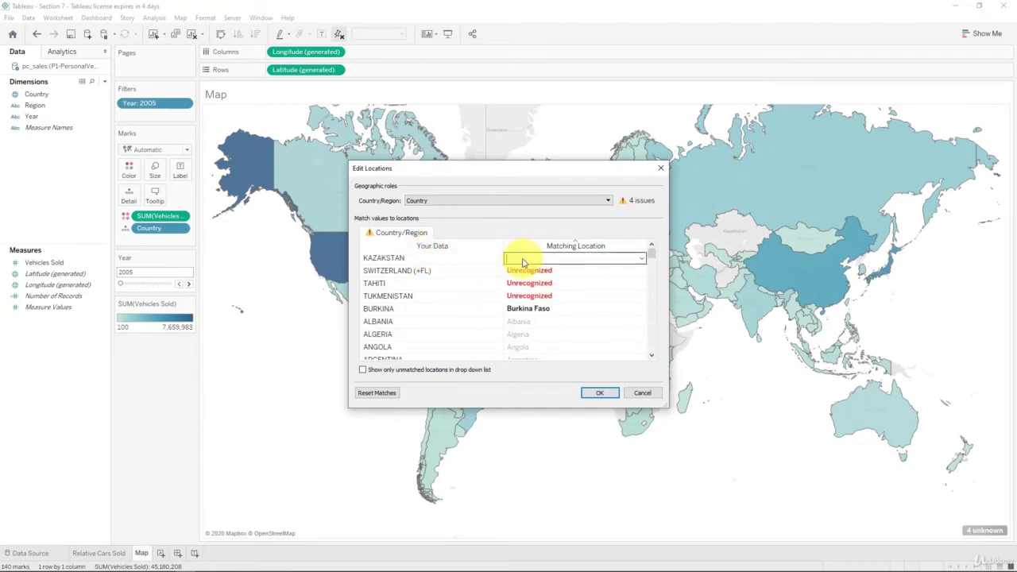
pyautogui.write('ka')
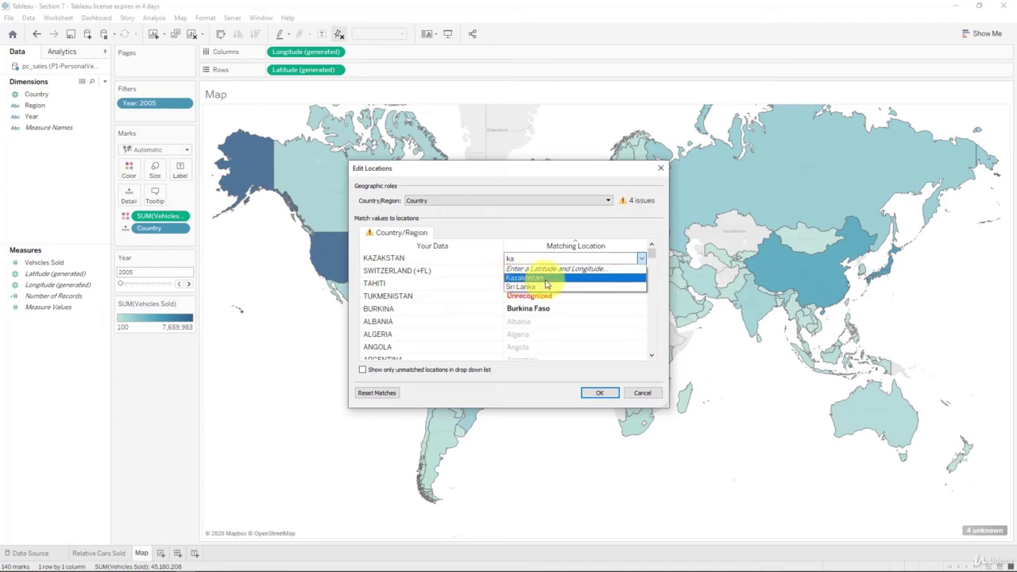
pyautogui.click(546, 279)
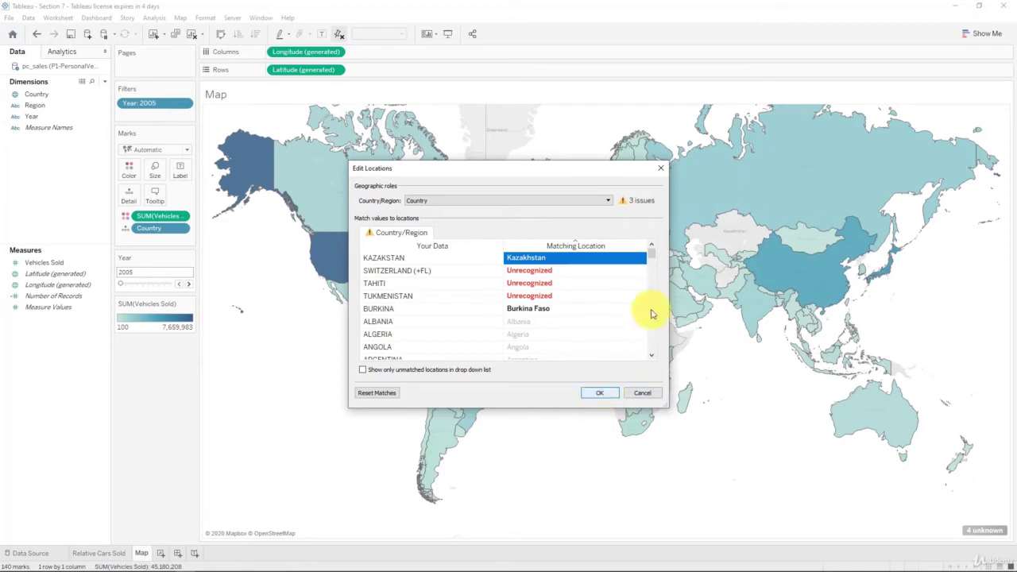
pyautogui.click(602, 394)
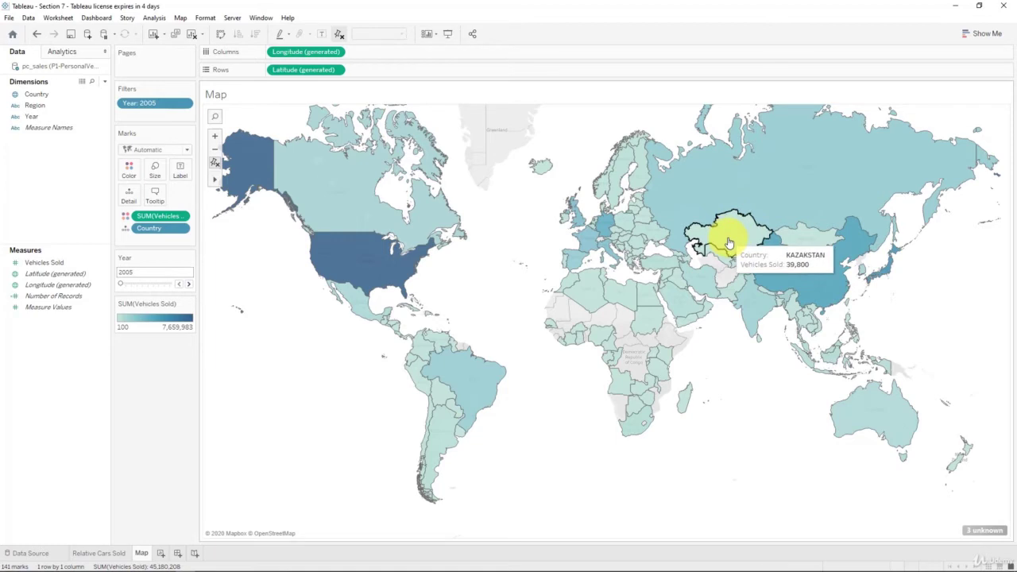
# Open Edit Locations for the 3 unknown countries and match SWITZERLAND (+FL) to Switzerland.
pyautogui.click(989, 530)
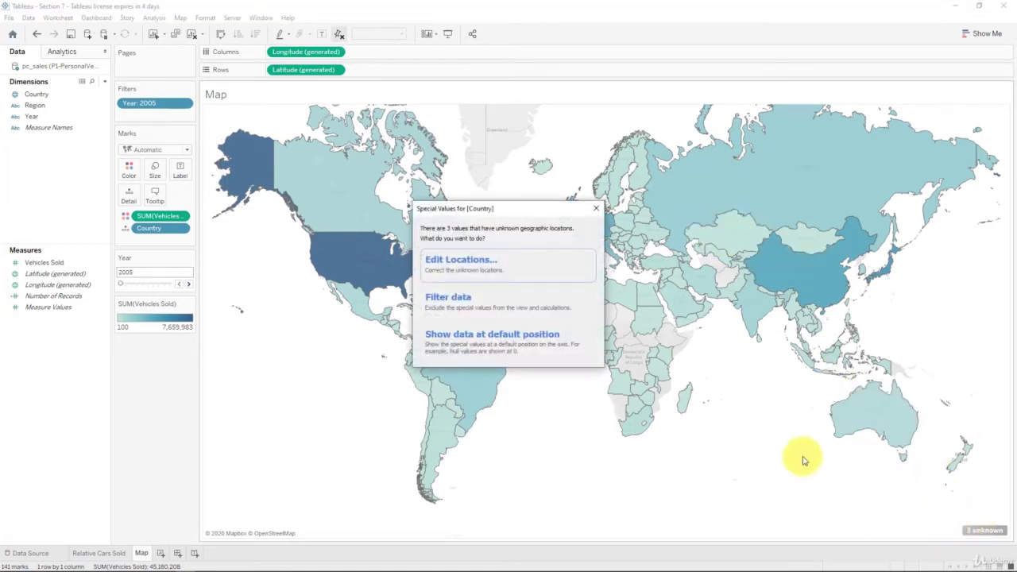
pyautogui.click(513, 272)
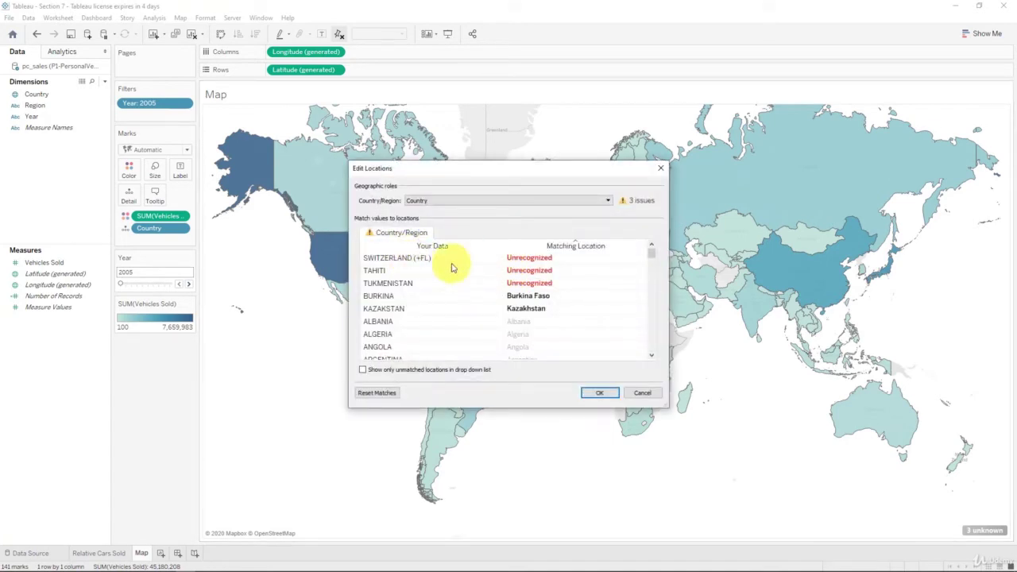
pyautogui.click(524, 258)
pyautogui.write('swi')
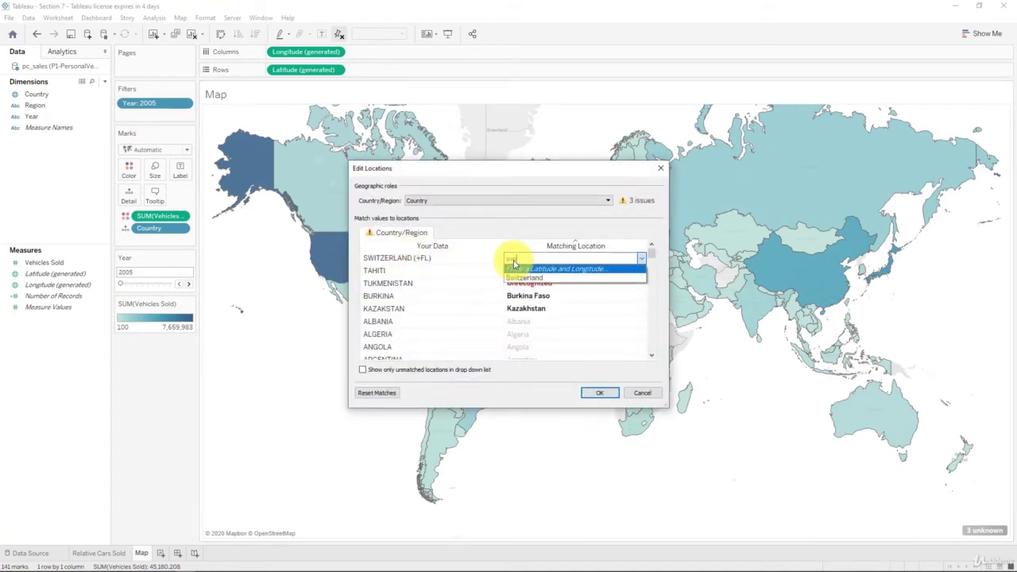
pyautogui.click(524, 270)
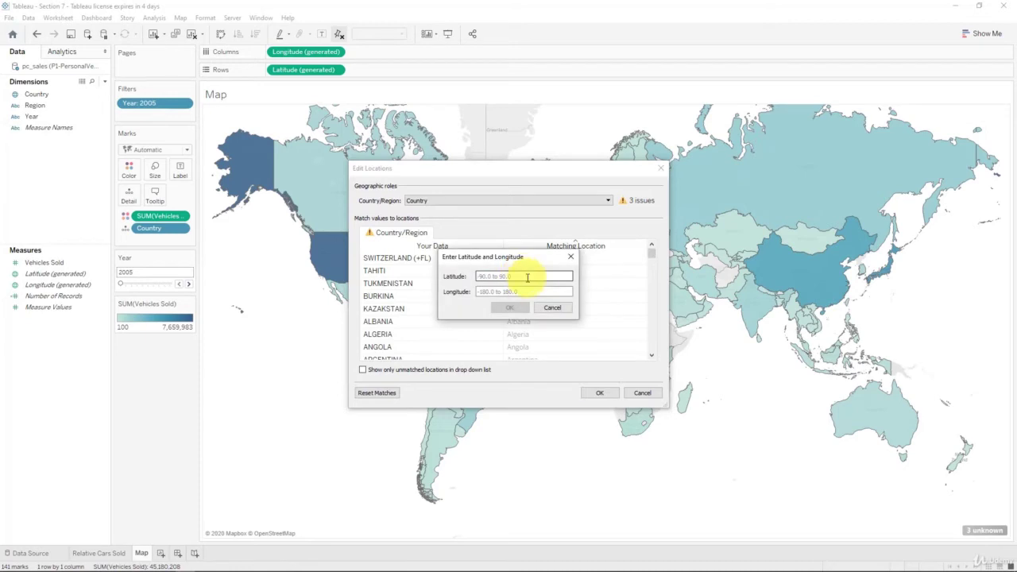
pyautogui.press('Escape')
pyautogui.click(531, 259)
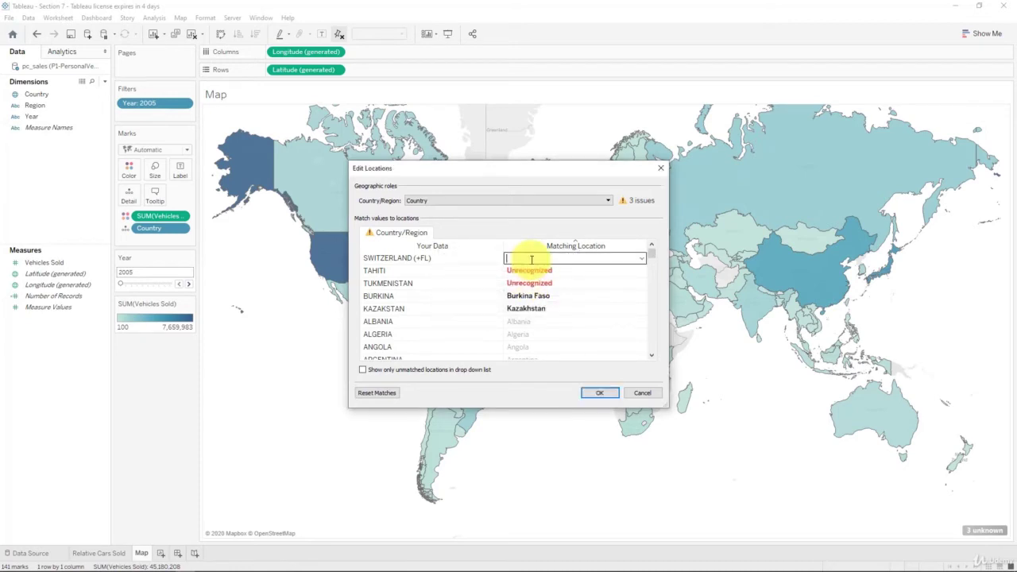
pyautogui.write('swi')
pyautogui.click(525, 278)
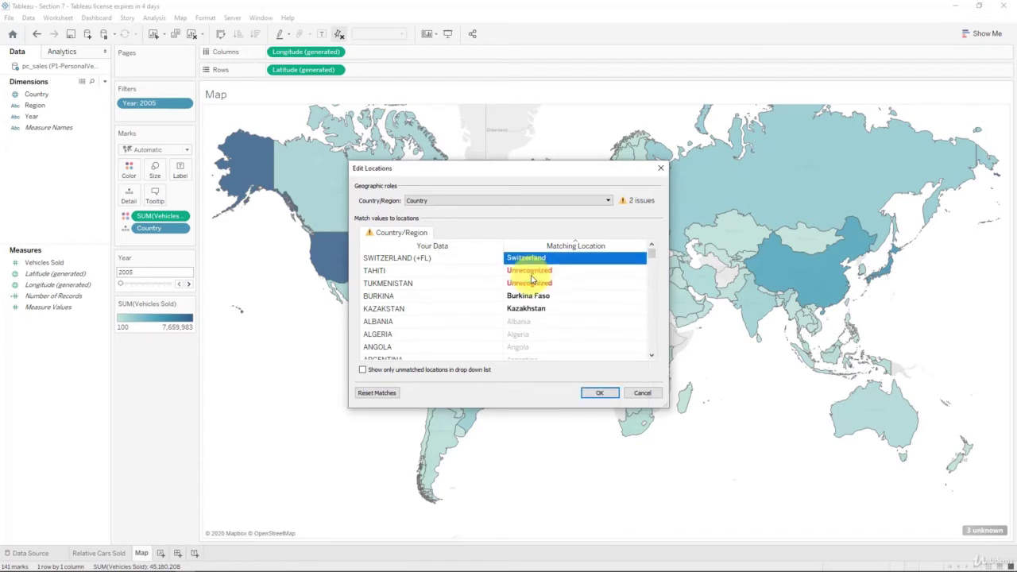
# Match TAHITI to French Polynesia and TUKMENISTAN to Turkmenistan, then apply the matches.
pyautogui.click(537, 271)
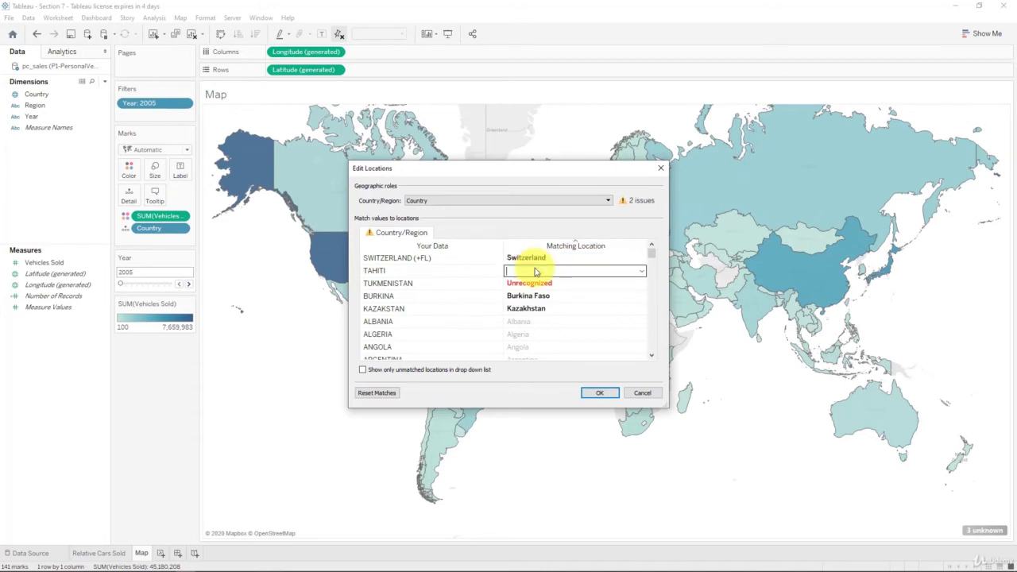
pyautogui.write('fren')
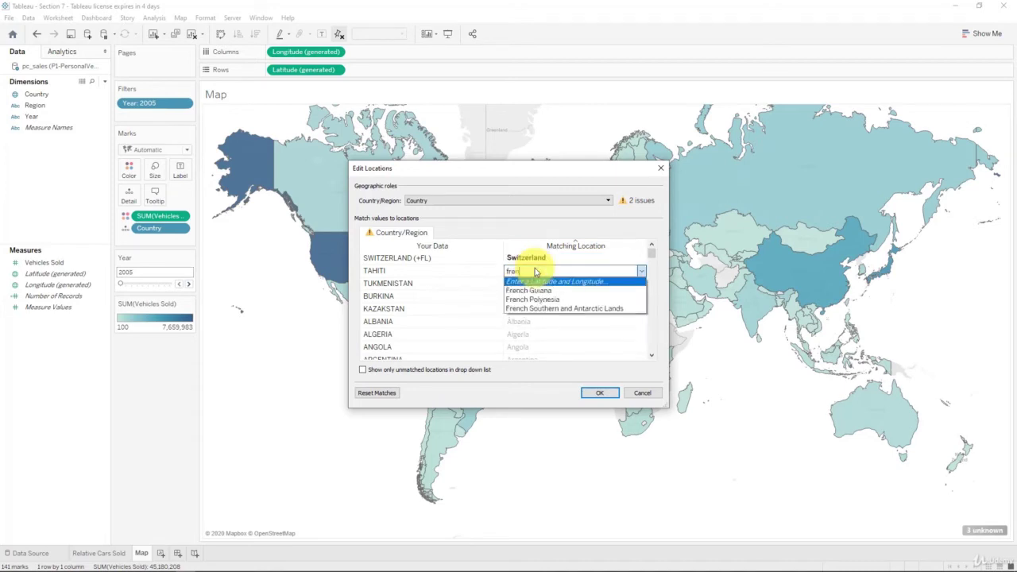
pyautogui.click(543, 300)
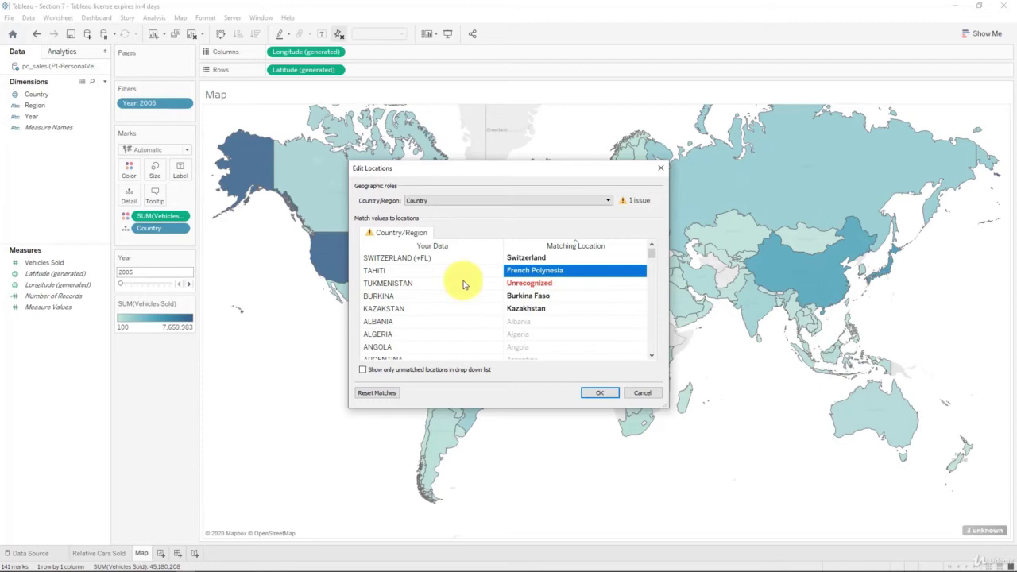
pyautogui.click(552, 284)
pyautogui.write('turn')
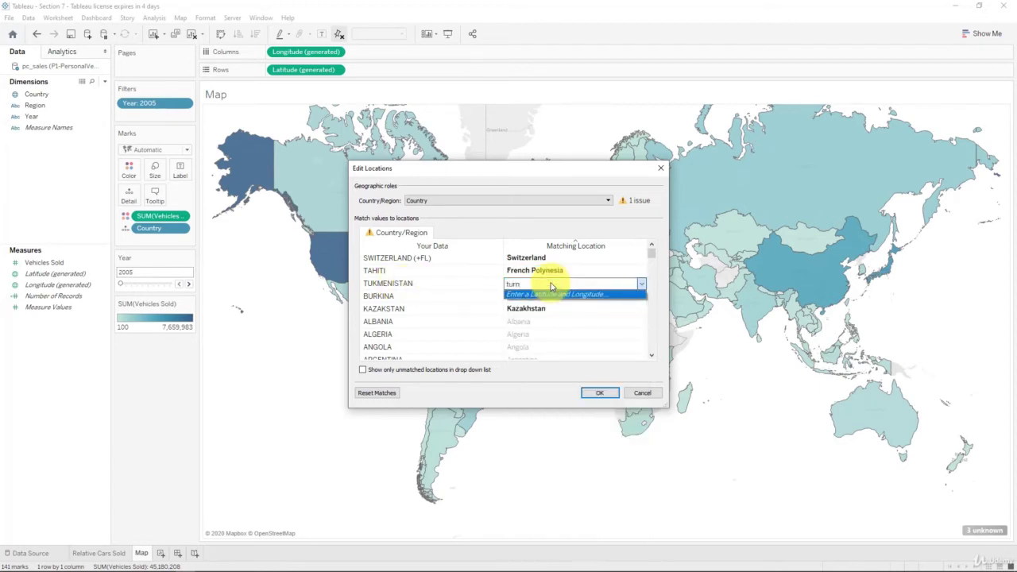
pyautogui.press('BackSpace')
pyautogui.write('k')
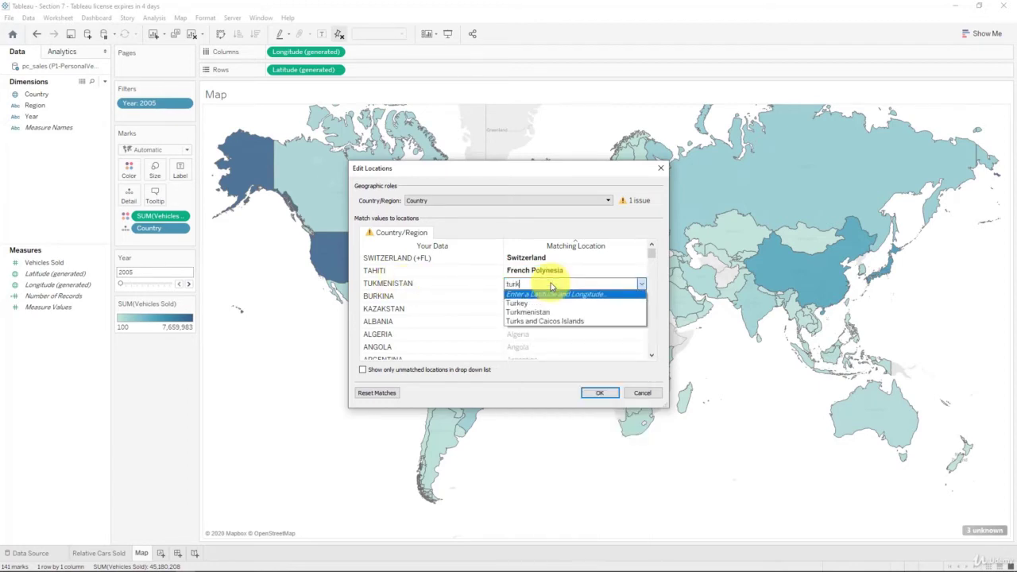
pyautogui.click(544, 313)
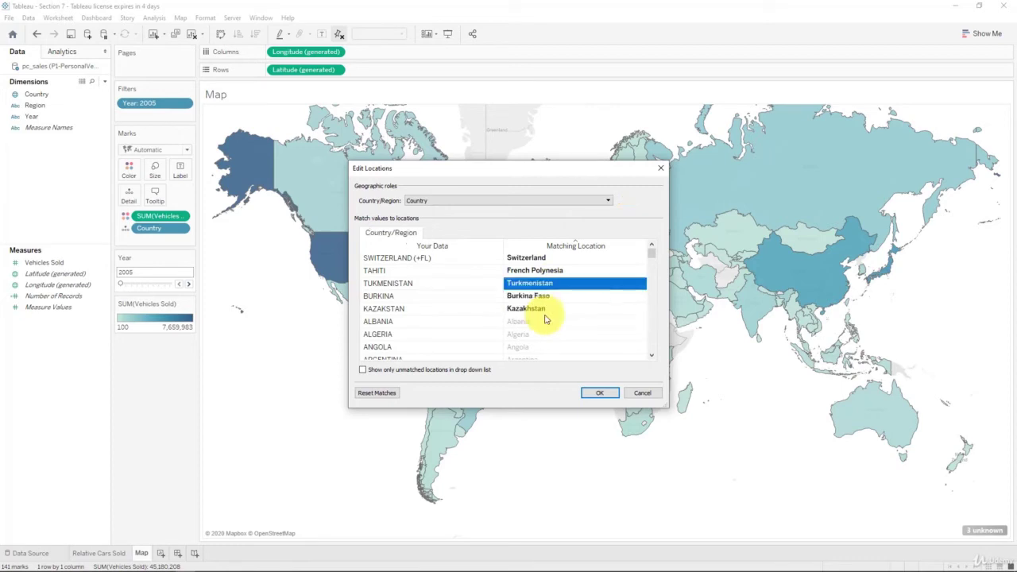
pyautogui.click(606, 395)
pyautogui.moveTo(711, 265)
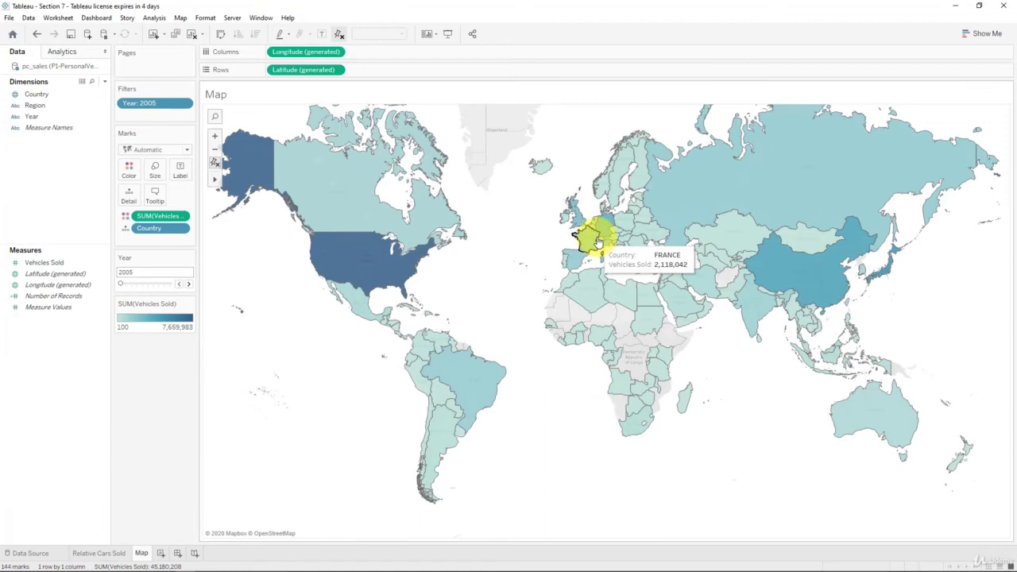
pyautogui.moveTo(600, 241)
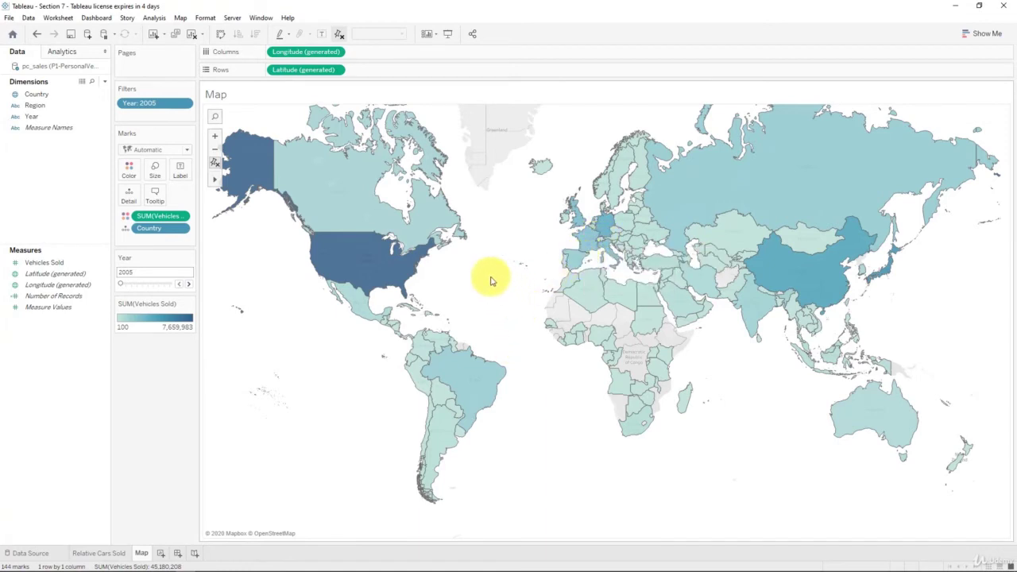
pyautogui.moveTo(683, 305)
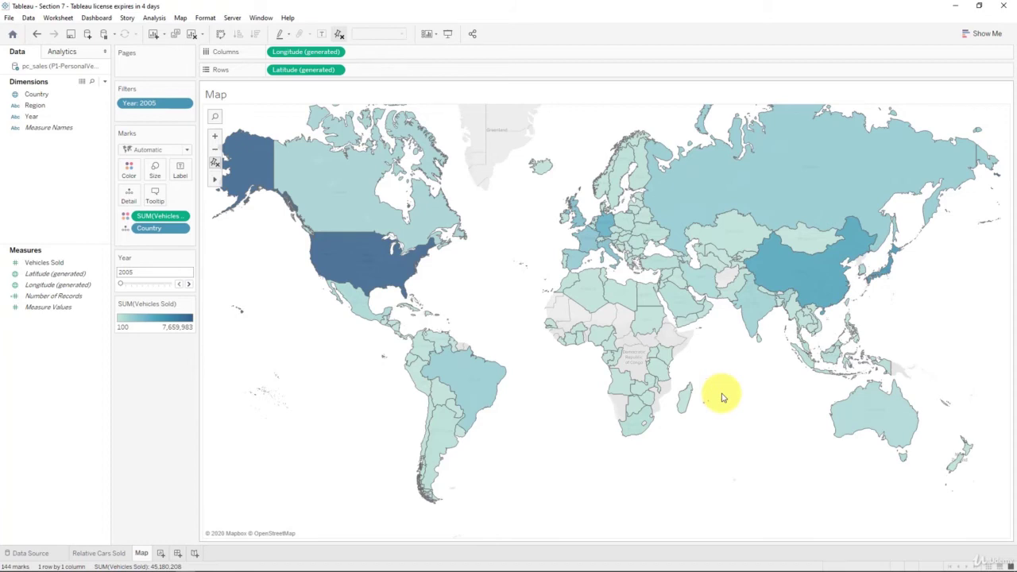
pyautogui.moveTo(614, 360)
pyautogui.moveTo(358, 267)
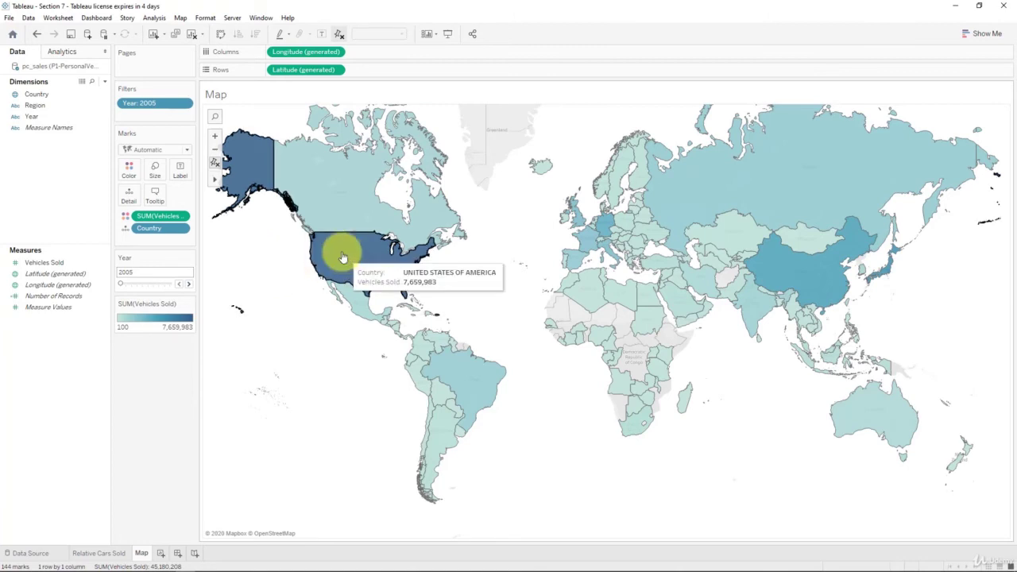
pyautogui.moveTo(302, 214)
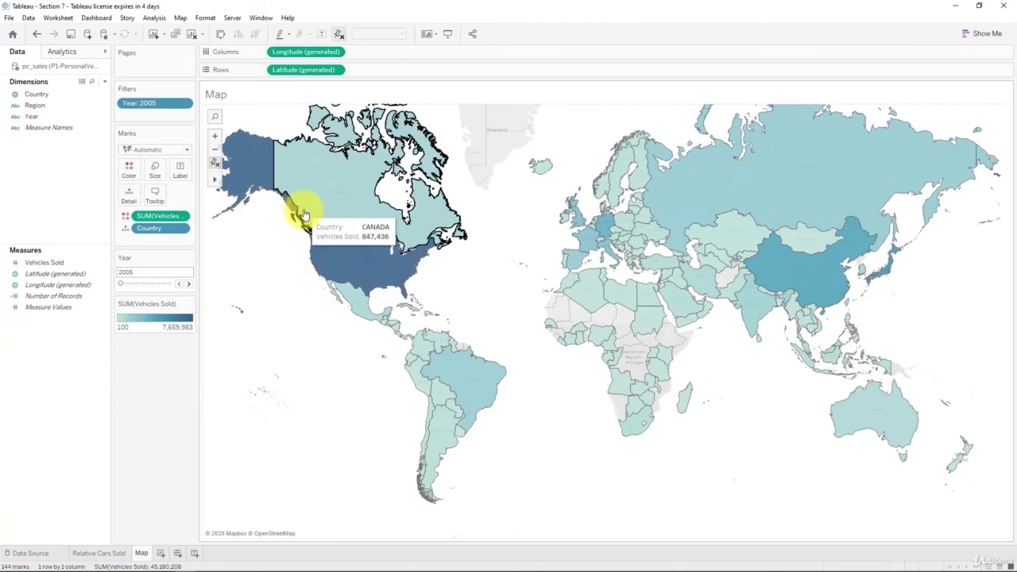
pyautogui.click(181, 17)
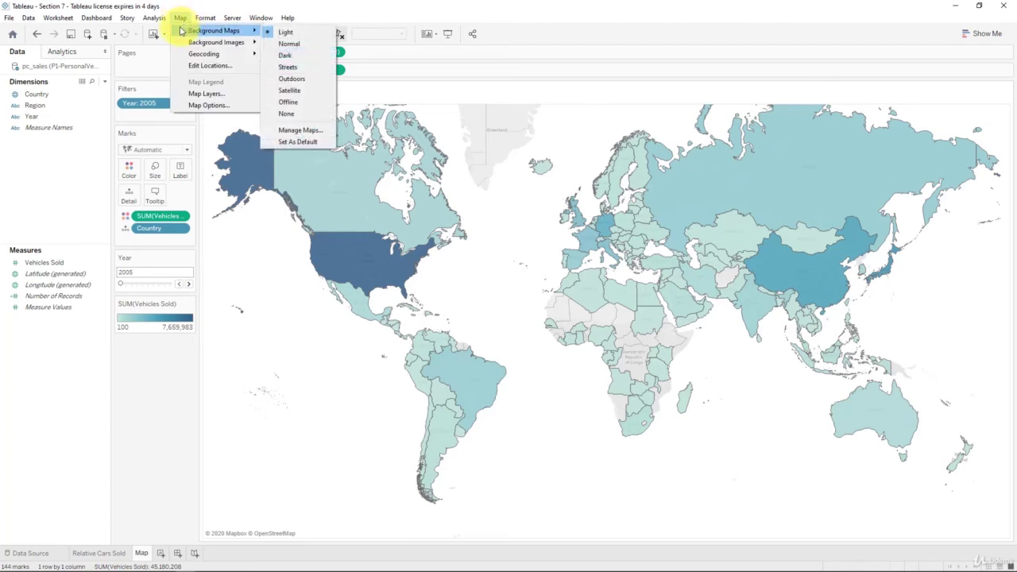
pyautogui.click(186, 70)
pyautogui.click(462, 205)
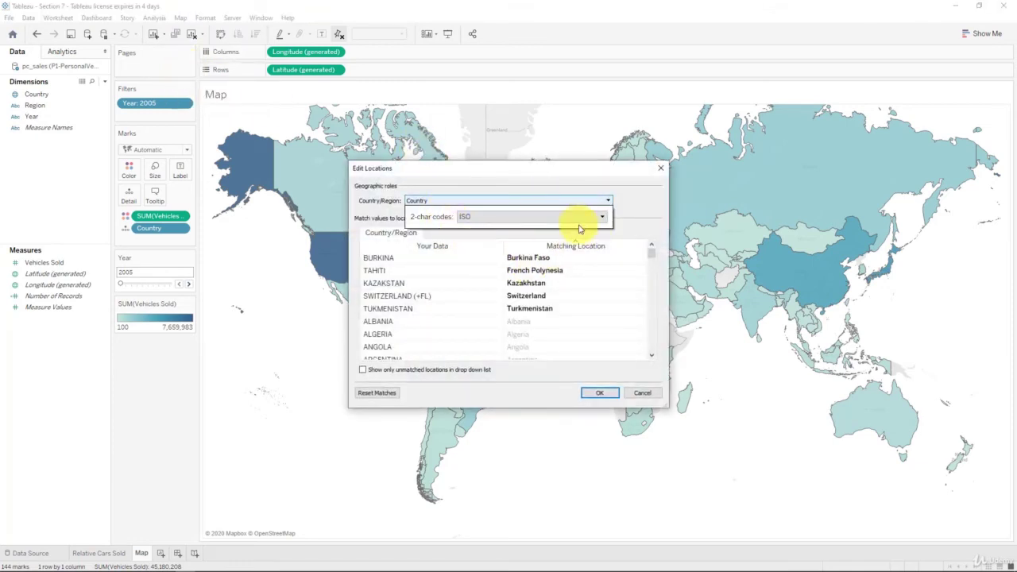
pyautogui.click(626, 210)
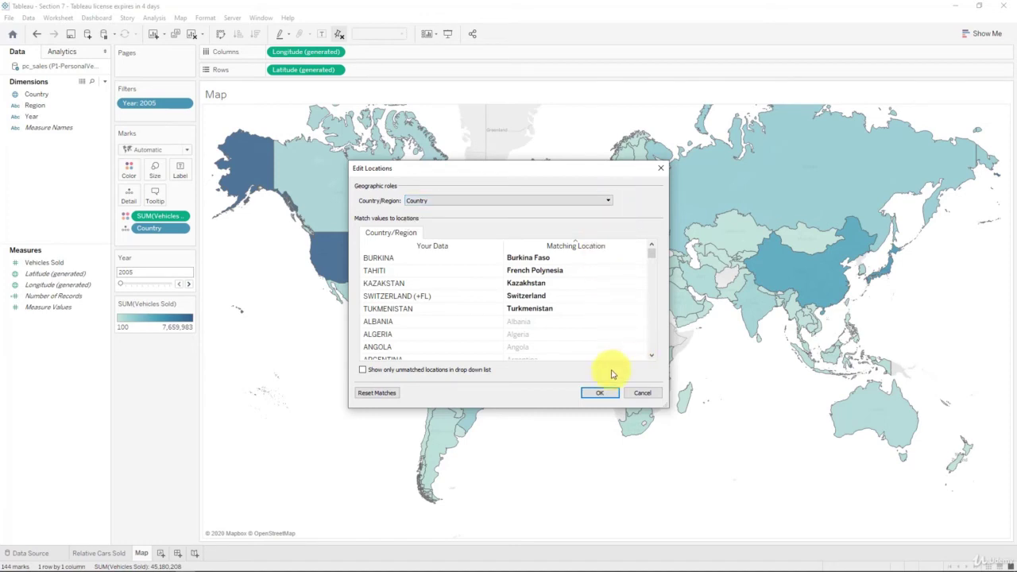
pyautogui.click(597, 393)
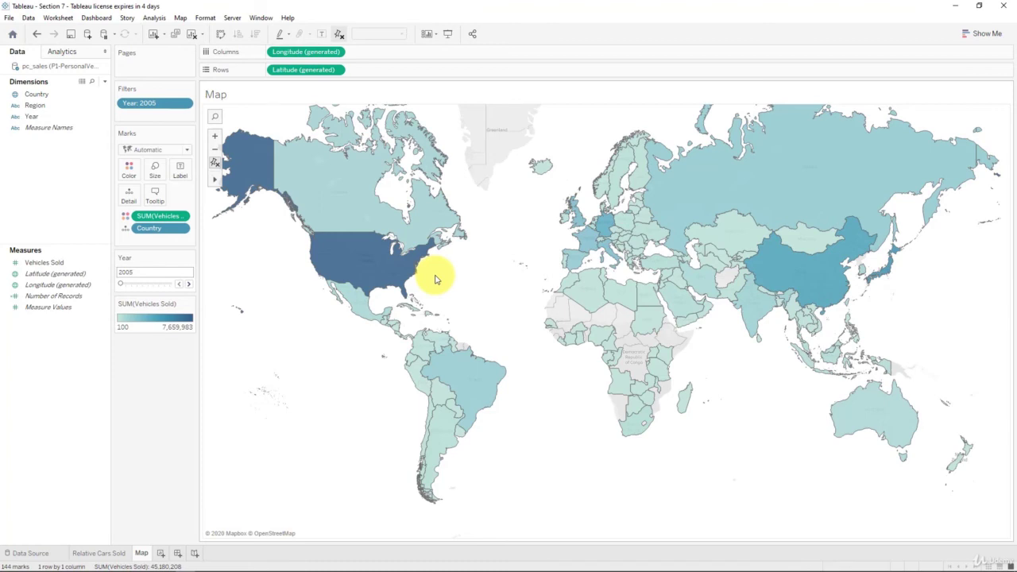
pyautogui.moveTo(398, 266)
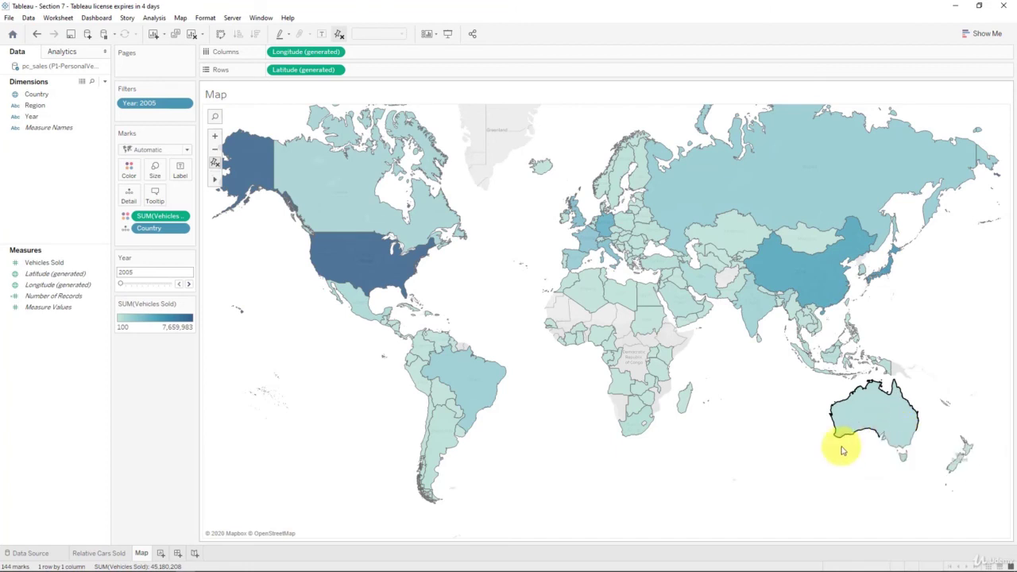
pyautogui.moveTo(578, 227)
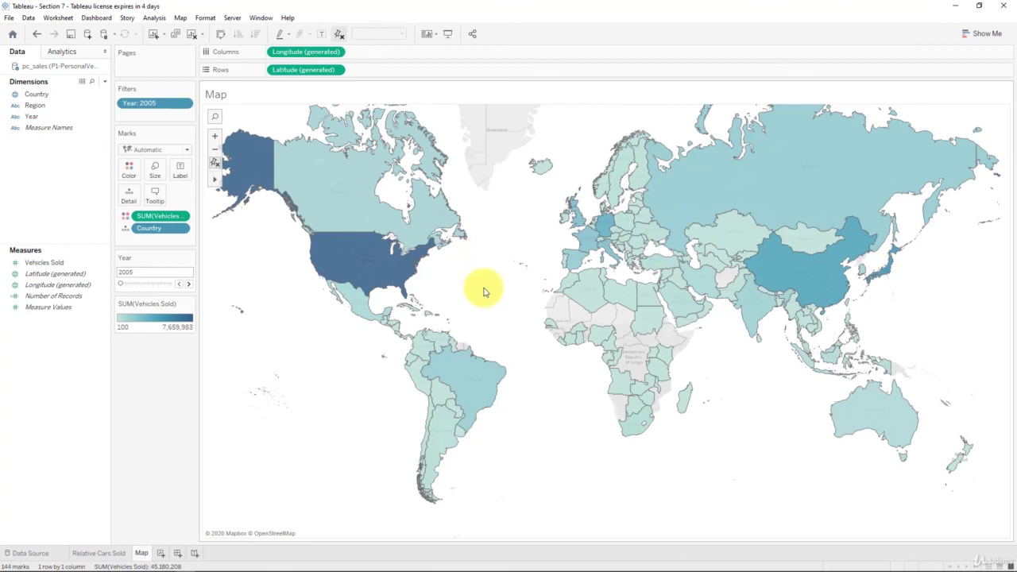
# Advance the Year slider one year at a time from 2005 to 2014.
pyautogui.click(190, 285)
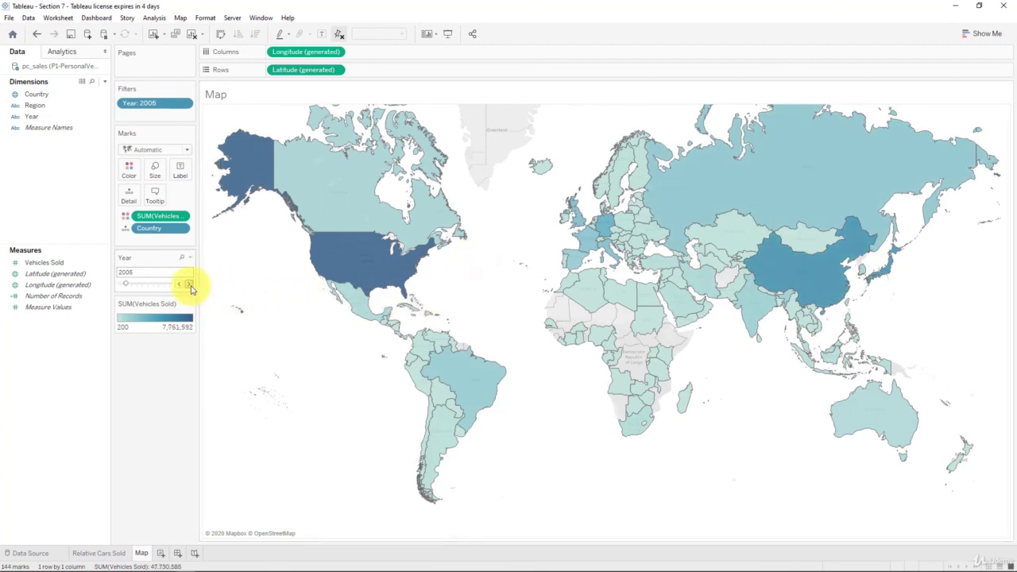
pyautogui.click(189, 285)
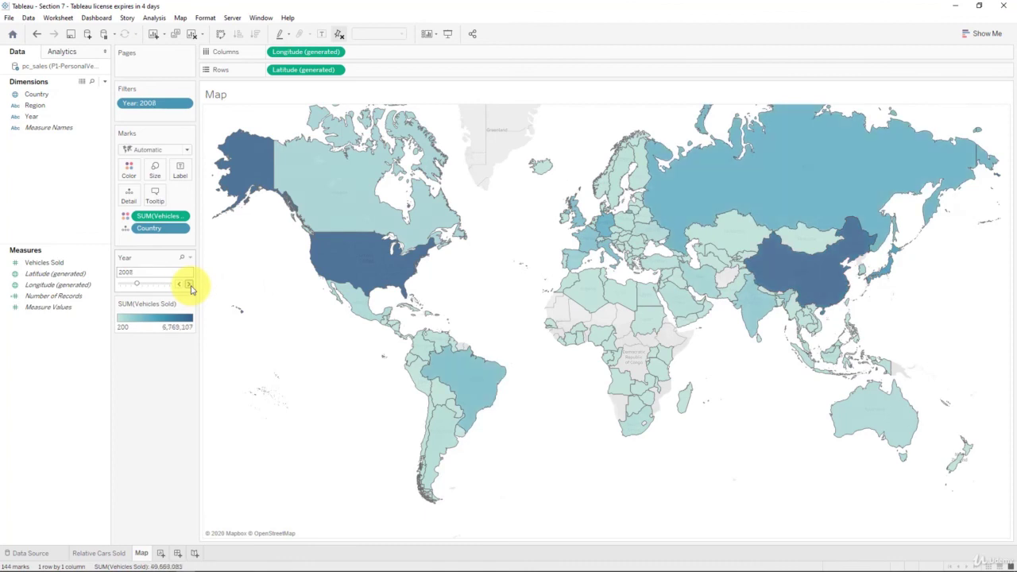
pyautogui.click(189, 284)
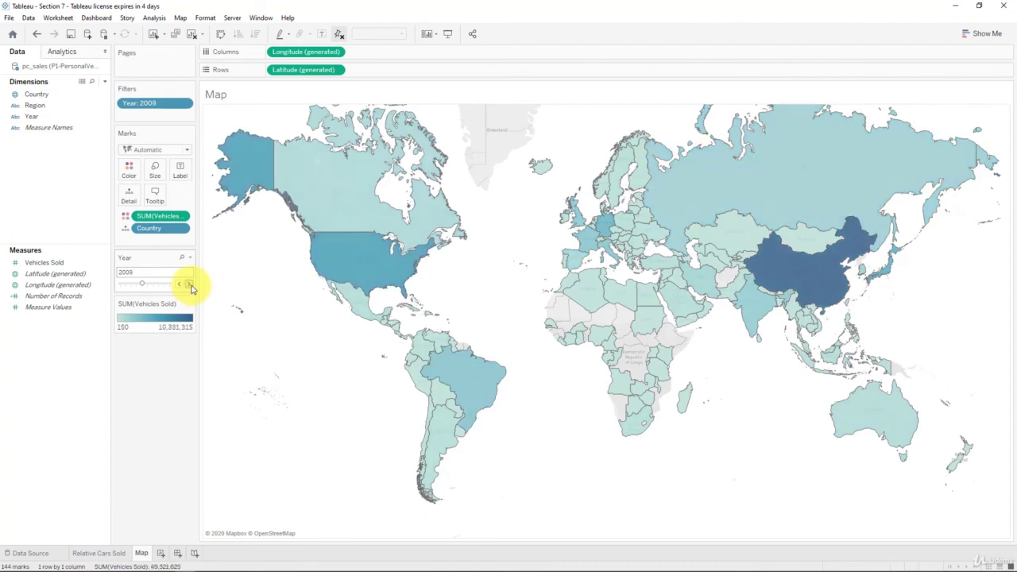
pyautogui.click(190, 284)
pyautogui.click(190, 285)
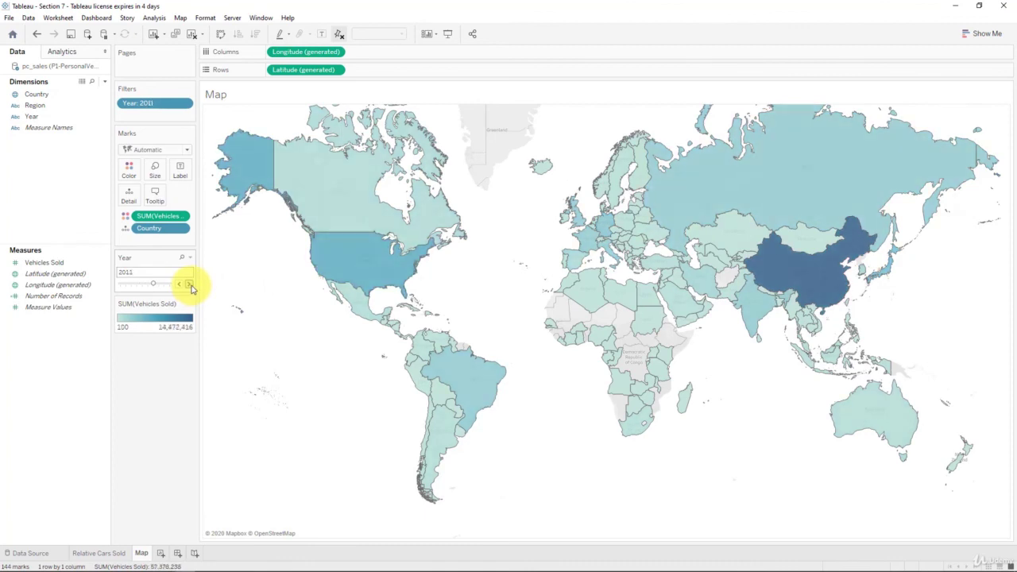
pyautogui.click(190, 285)
pyautogui.click(190, 284)
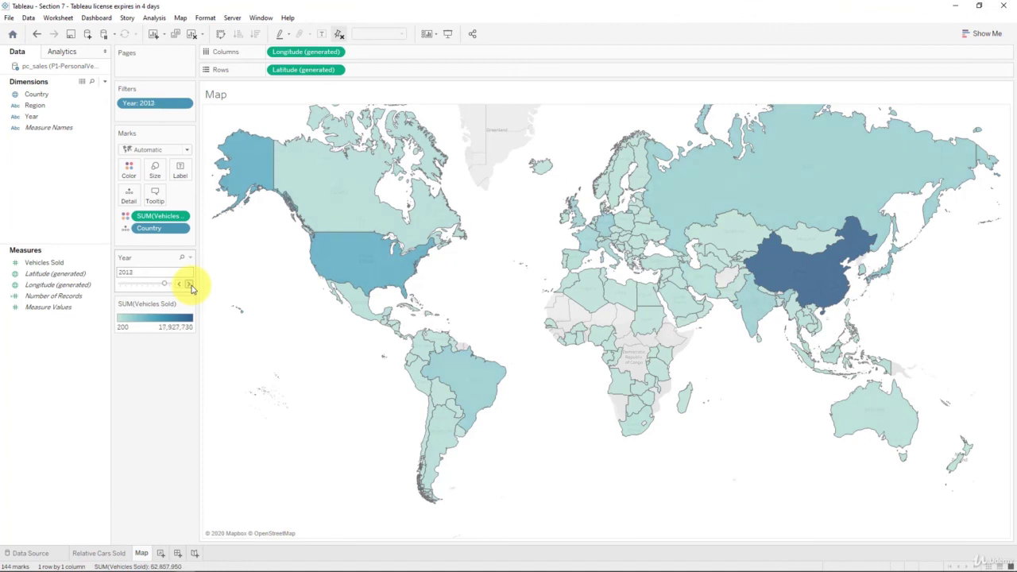
pyautogui.click(190, 284)
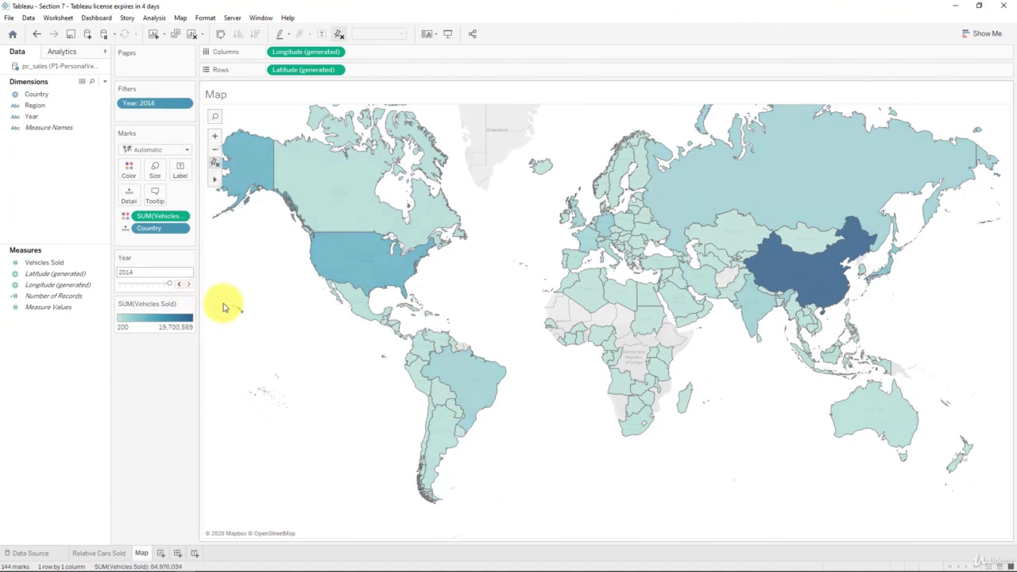